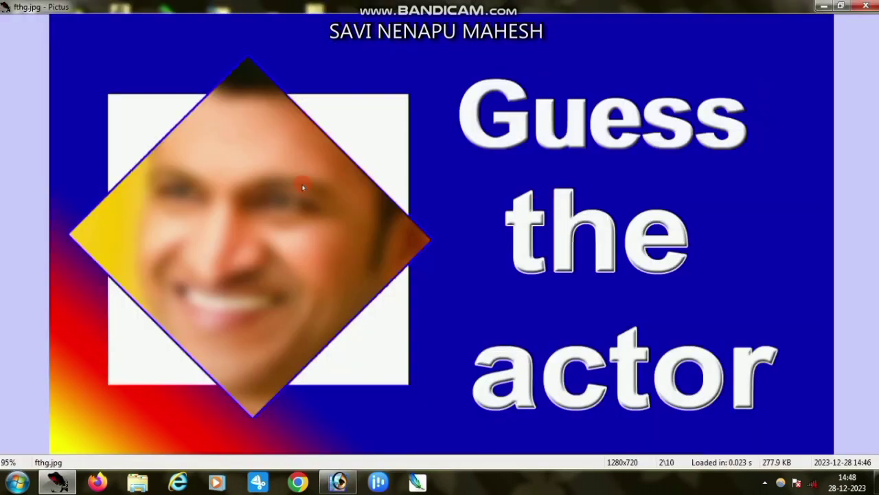
# Close the Pictus preview of the finished poster fthg.jpg.
pyautogui.click(867, 7)
# Create a new document from the 1280 x 720 HDTV 720P preset, 72 ppi, RGB, white background.
pyautogui.click(338, 480)
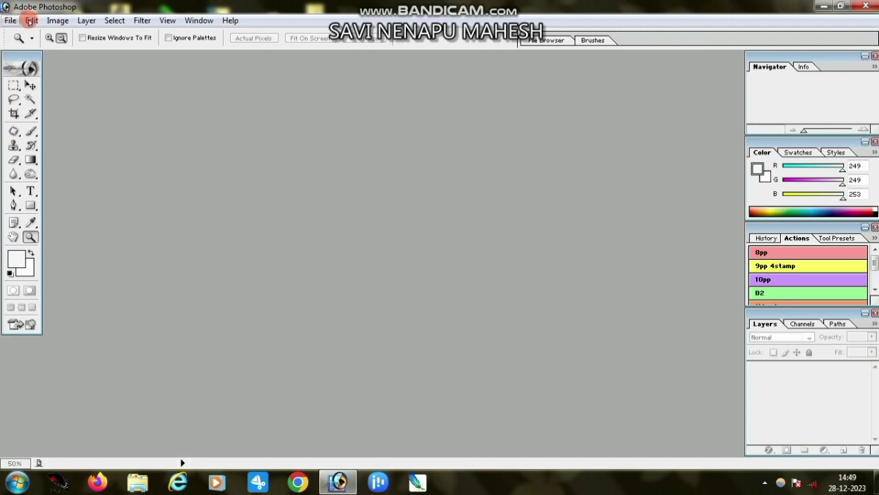
pyautogui.click(9, 21)
pyautogui.click(28, 32)
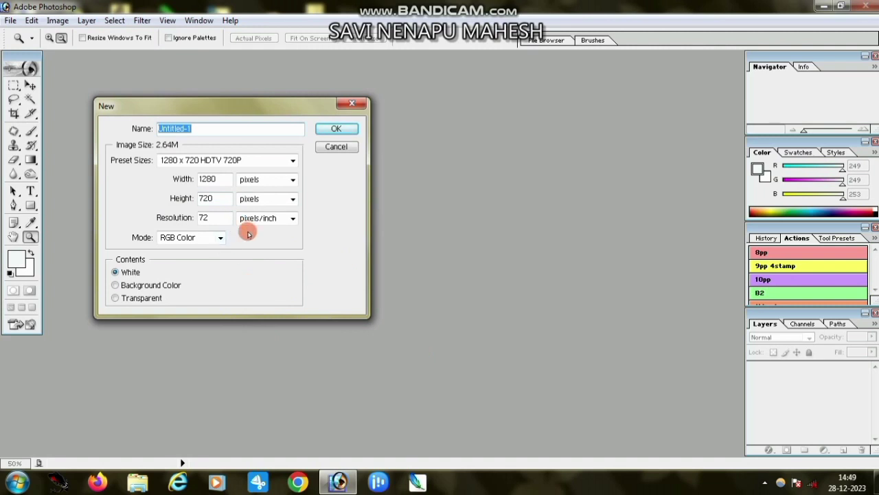
pyautogui.click(180, 161)
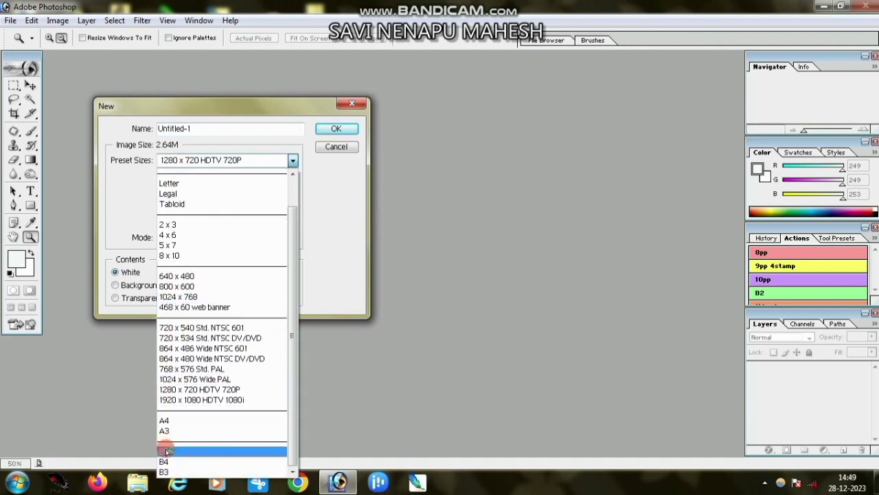
pyautogui.click(218, 389)
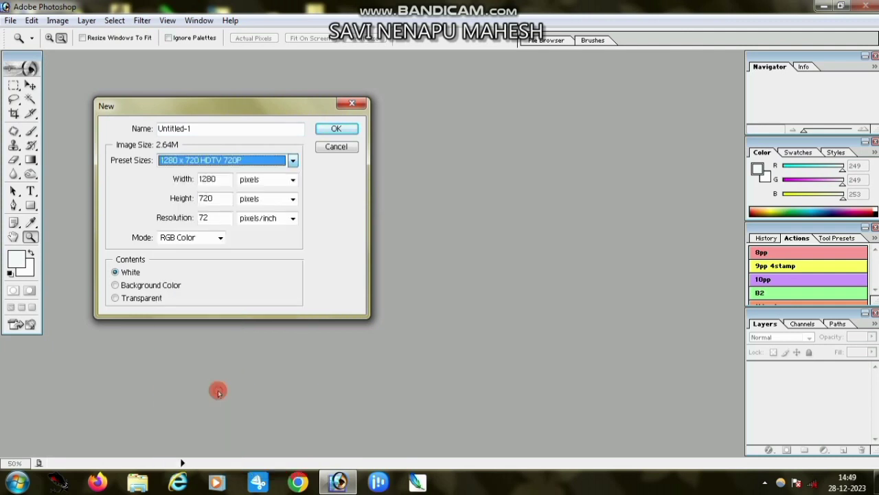
pyautogui.click(336, 128)
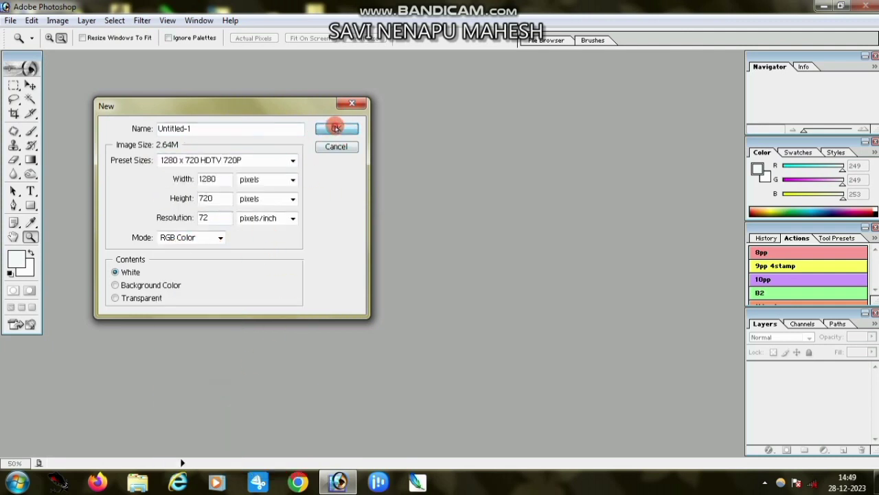
# Maximize the document and drag an Orange, Yellow, Orange gradient diagonally across the canvas.
pyautogui.click(588, 63)
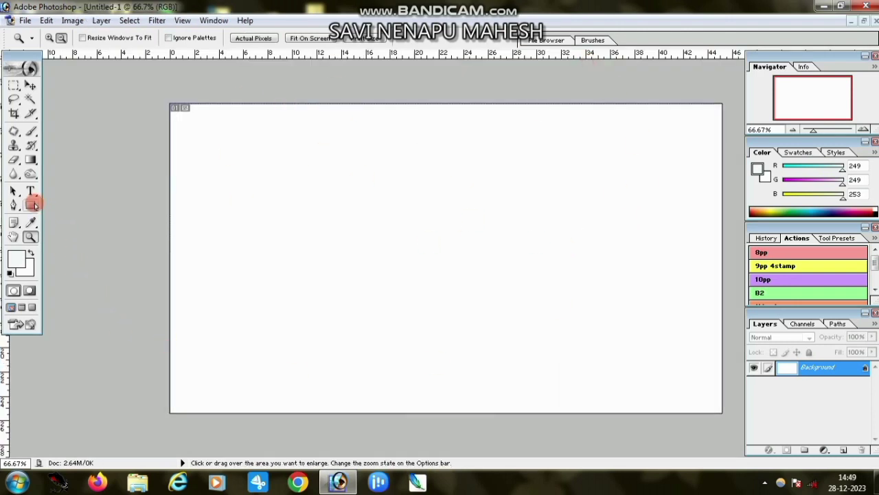
pyautogui.click(31, 206)
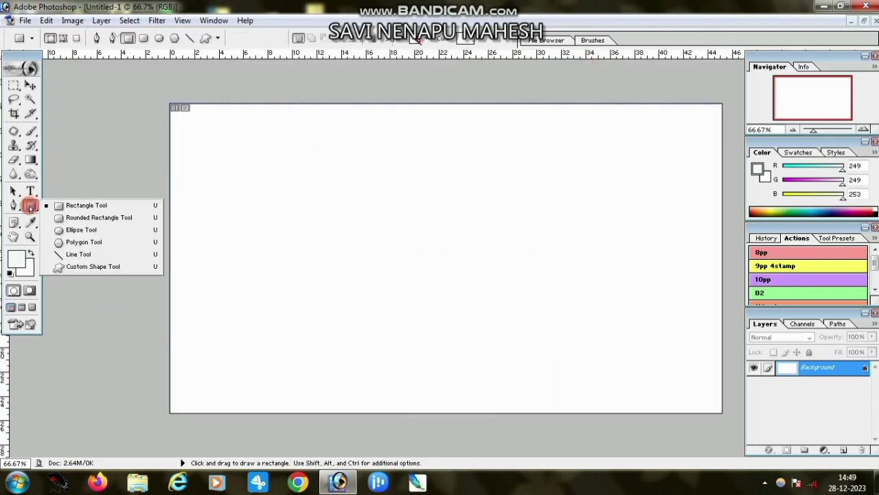
pyautogui.click(35, 159)
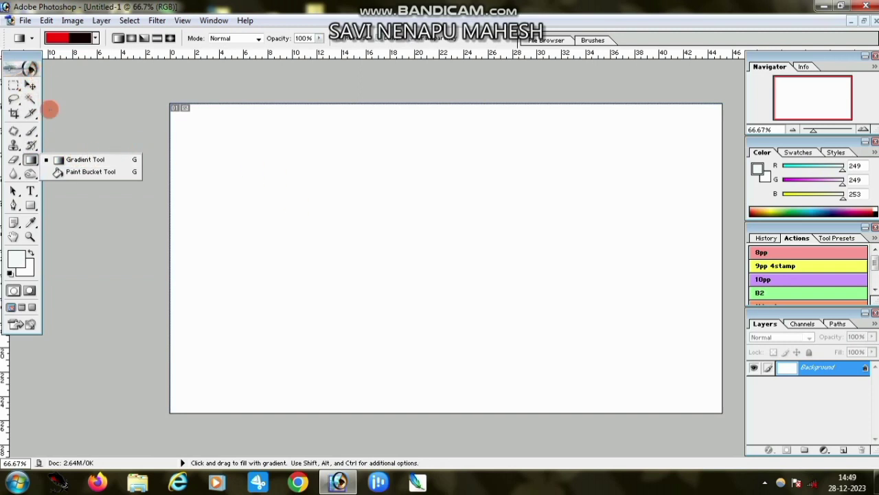
pyautogui.click(31, 168)
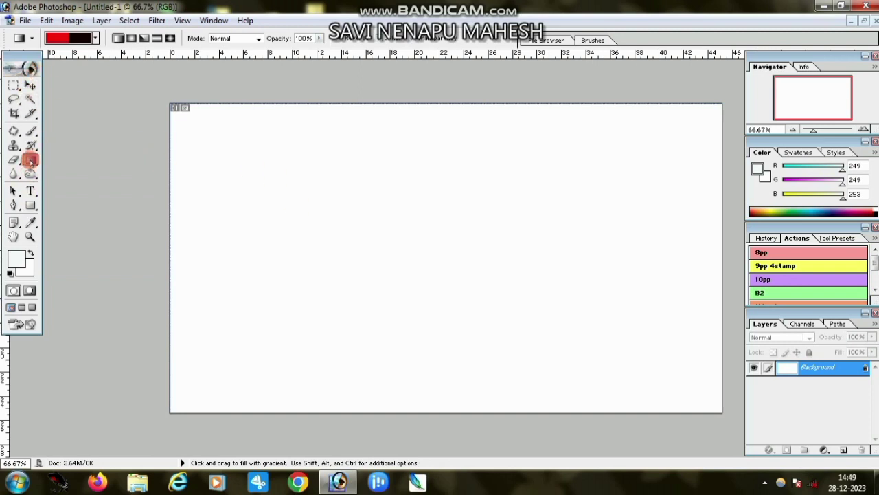
pyautogui.click(92, 38)
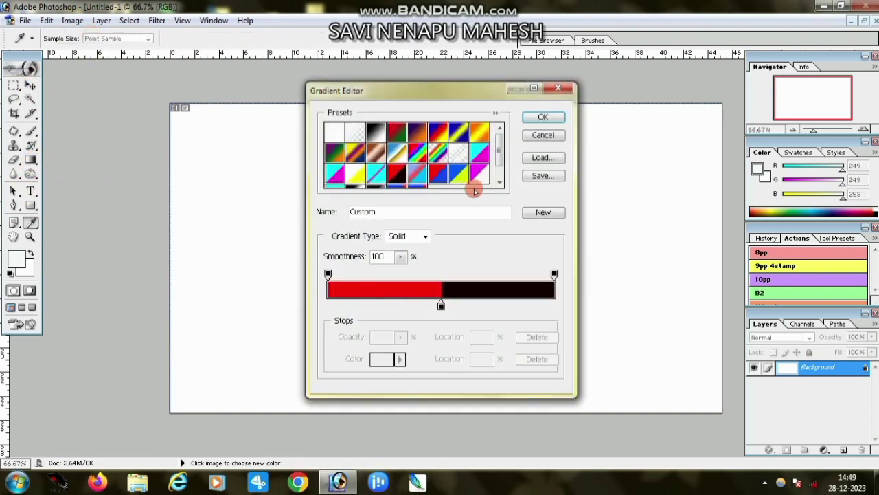
pyautogui.click(476, 134)
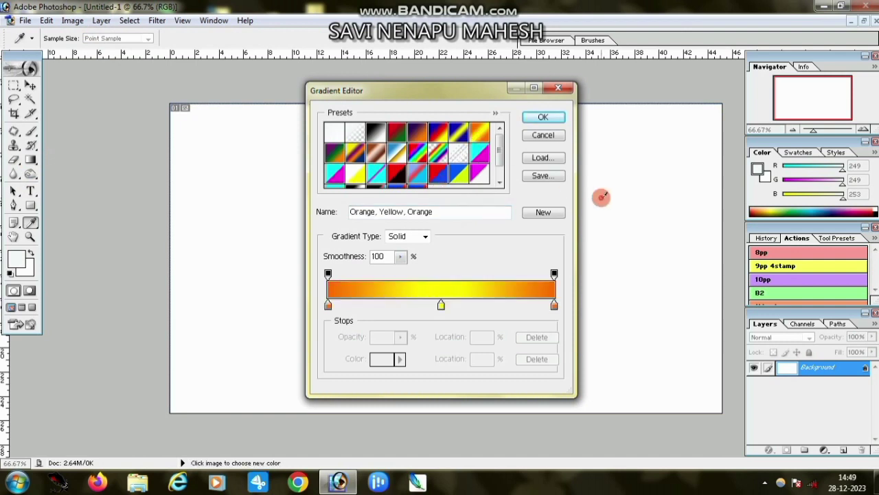
pyautogui.click(542, 117)
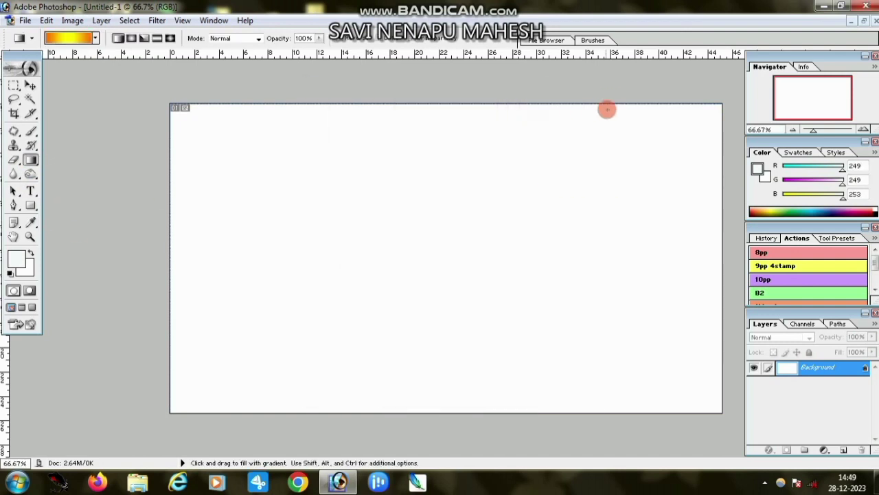
pyautogui.moveTo(609, 98); pyautogui.dragTo(302, 409)
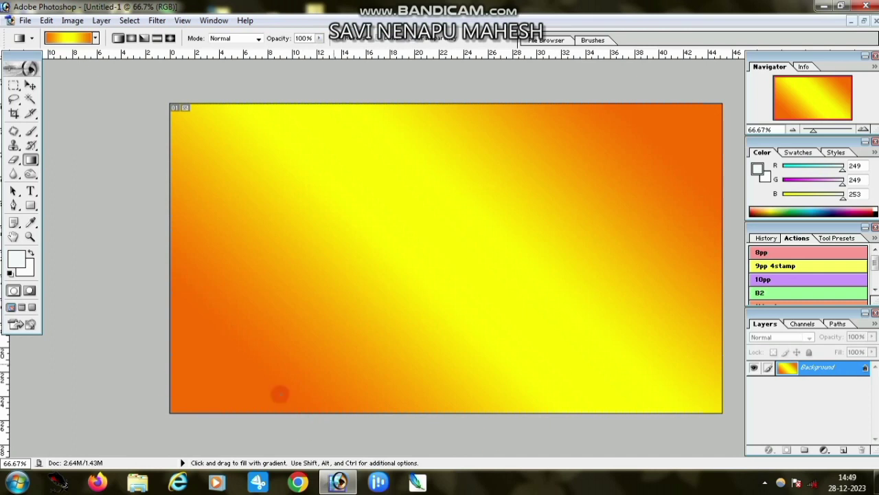
# Select the Paint Bucket Tool with blue 1507F9 as the foreground colour.
pyautogui.click(30, 160)
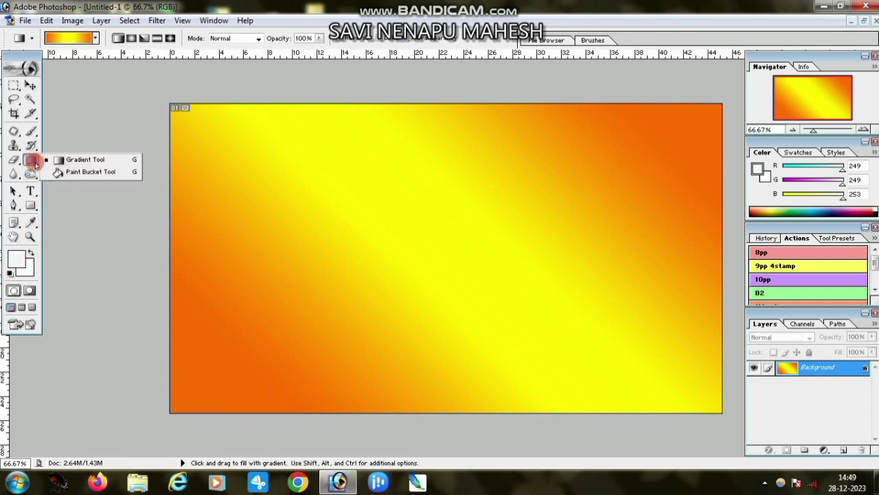
pyautogui.click(88, 172)
pyautogui.click(10, 259)
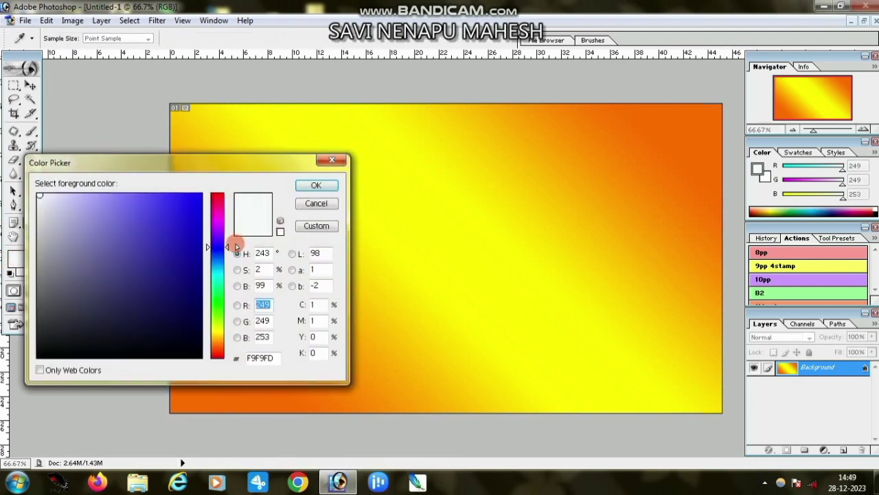
pyautogui.click(197, 198)
pyautogui.click(317, 184)
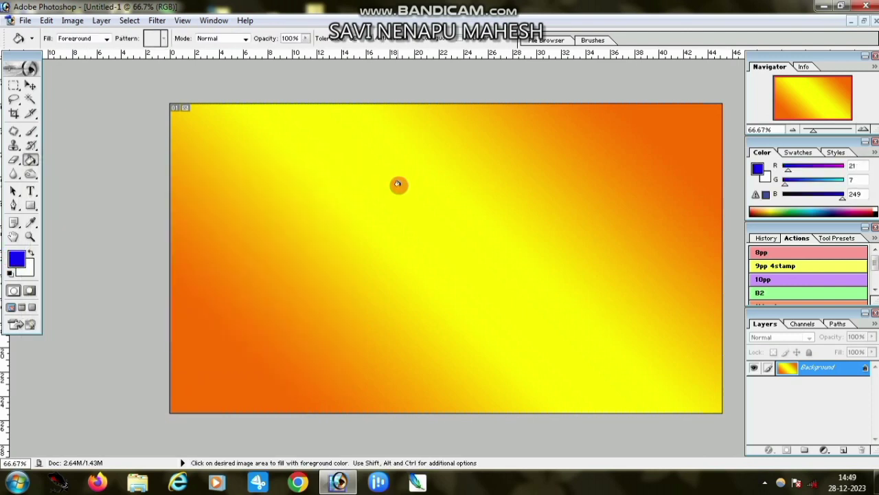
# Fill the lower-left and upper-right corners with blue, undoing the mistaken band fills.
pyautogui.click(399, 183)
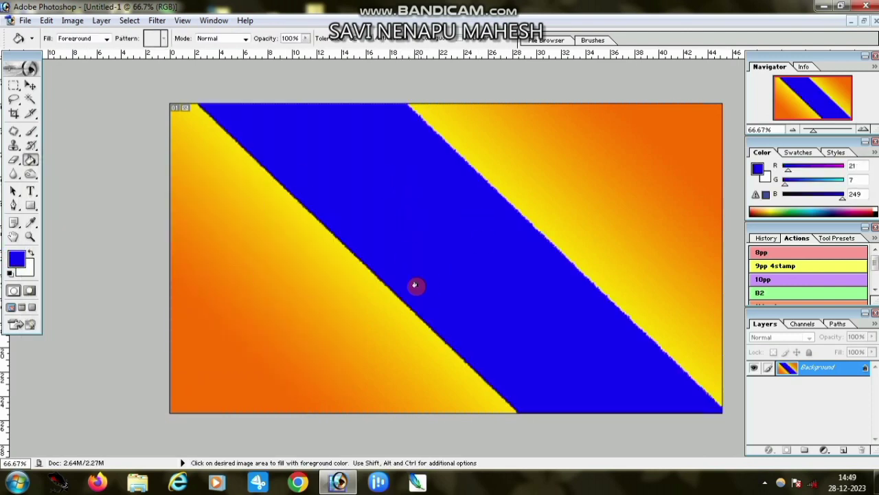
pyautogui.click(309, 298)
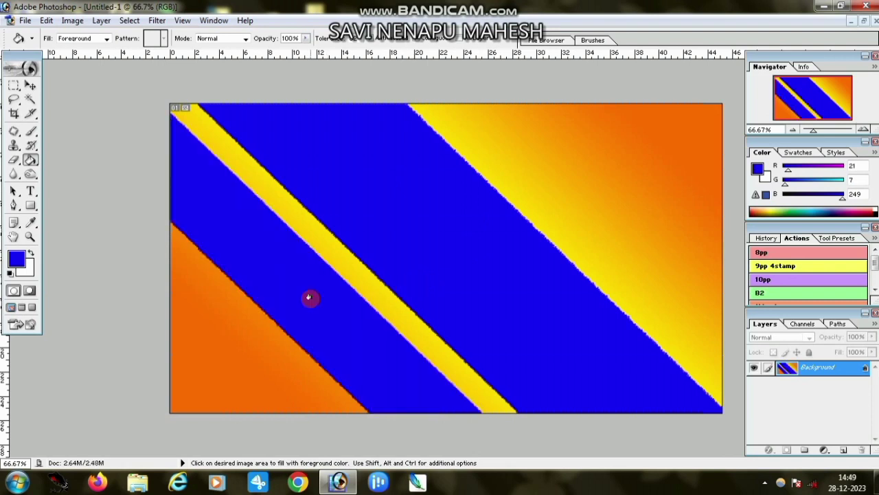
pyautogui.hotkey('ctrl', 'z')
pyautogui.hotkey('ctrl', 'alt', 'z')
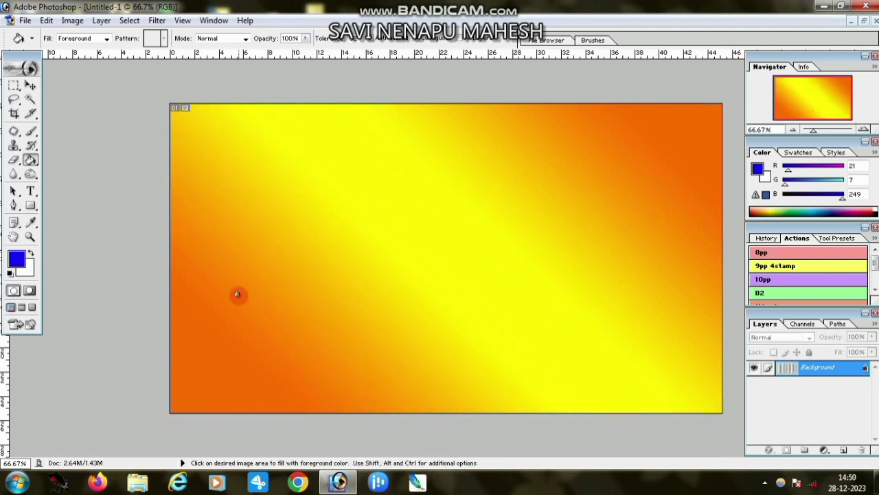
pyautogui.click(238, 295)
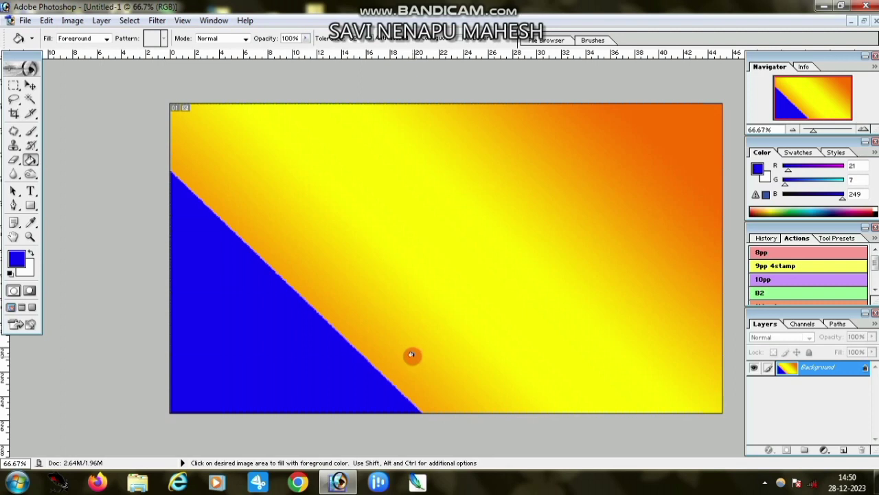
pyautogui.click(687, 139)
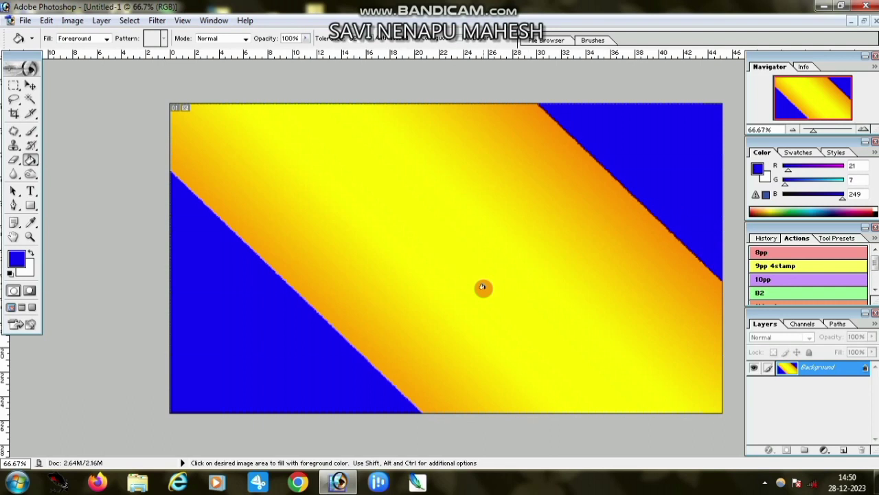
# Float the document window, shift it around, and maximize it again.
pyautogui.click(865, 23)
pyautogui.moveTo(493, 69); pyautogui.dragTo(484, 135)
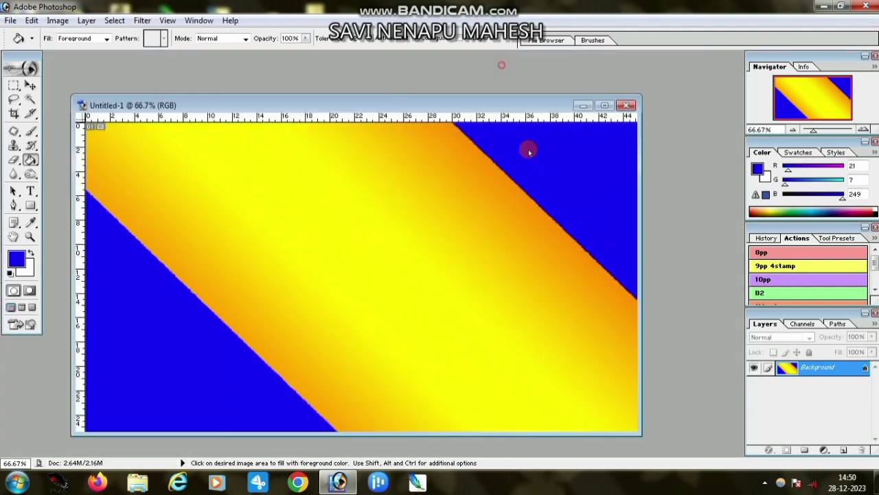
pyautogui.moveTo(533, 105); pyautogui.dragTo(585, 66)
pyautogui.click(664, 69)
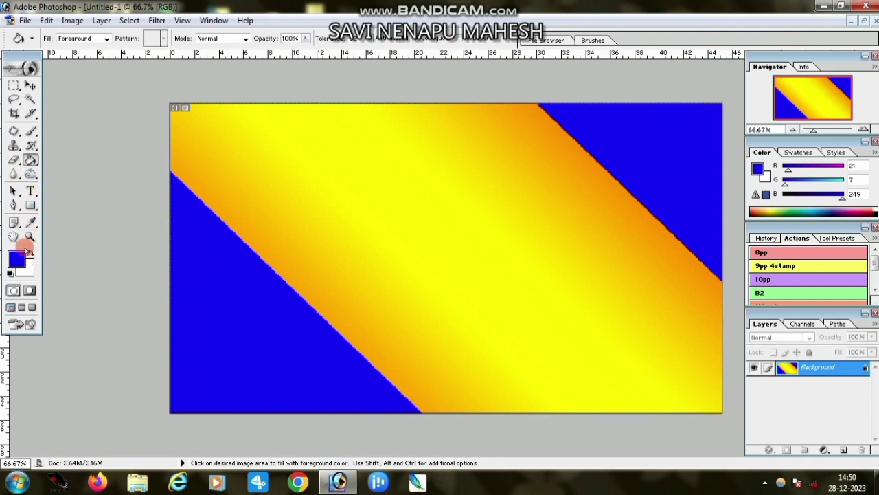
# Draw a cyan 07F9F6 rectangle in the upper-left of the canvas with the Rectangle Tool.
pyautogui.moveTo(30, 204); pyautogui.dragTo(69, 212)
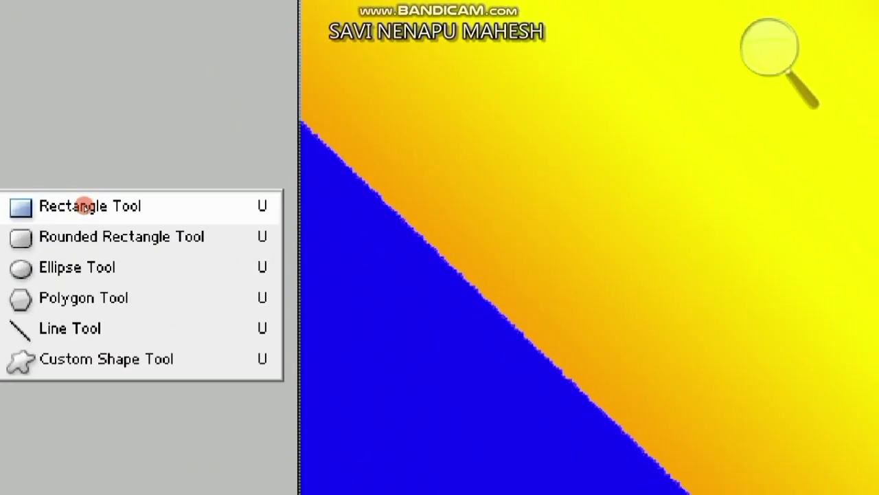
pyautogui.click(84, 205)
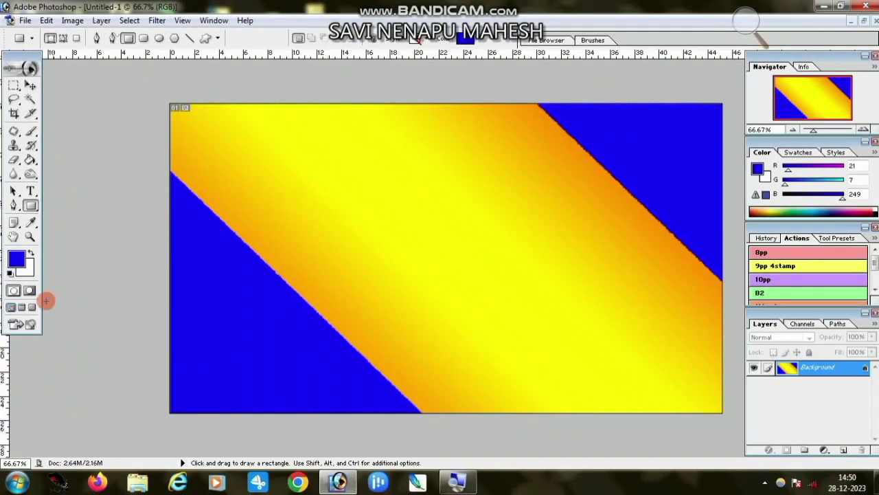
pyautogui.click(17, 259)
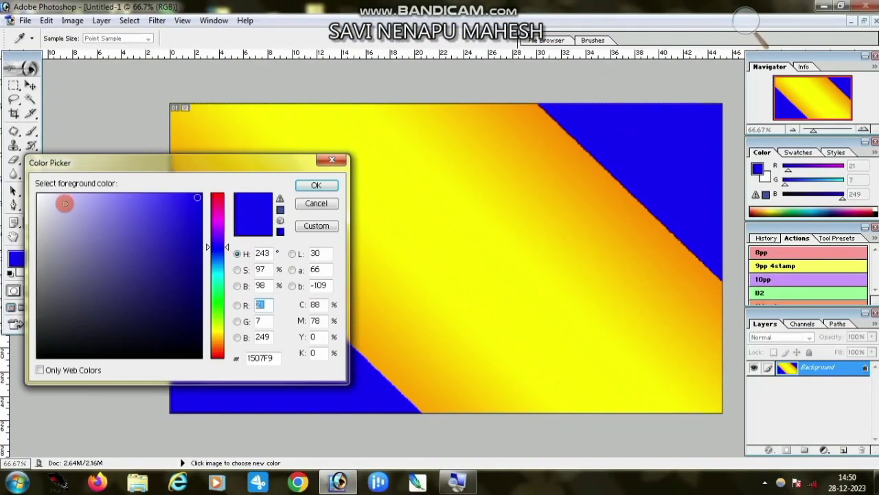
pyautogui.click(215, 276)
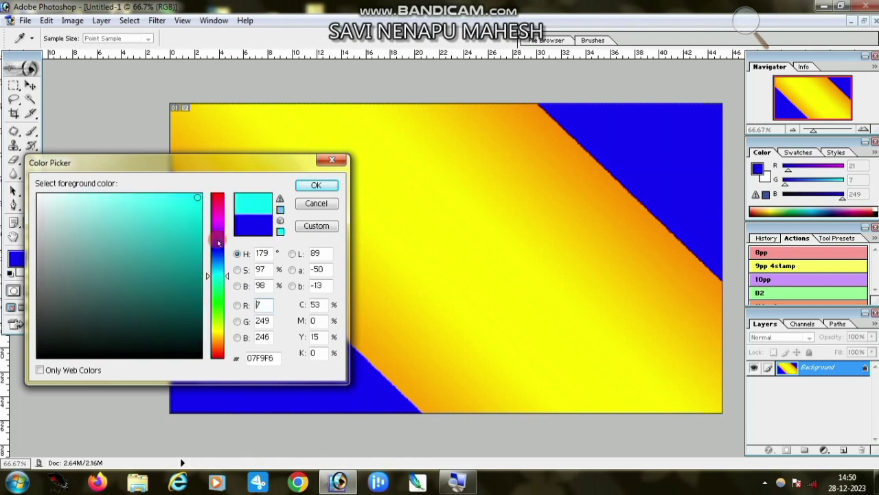
pyautogui.click(309, 185)
pyautogui.moveTo(252, 141); pyautogui.dragTo(392, 253)
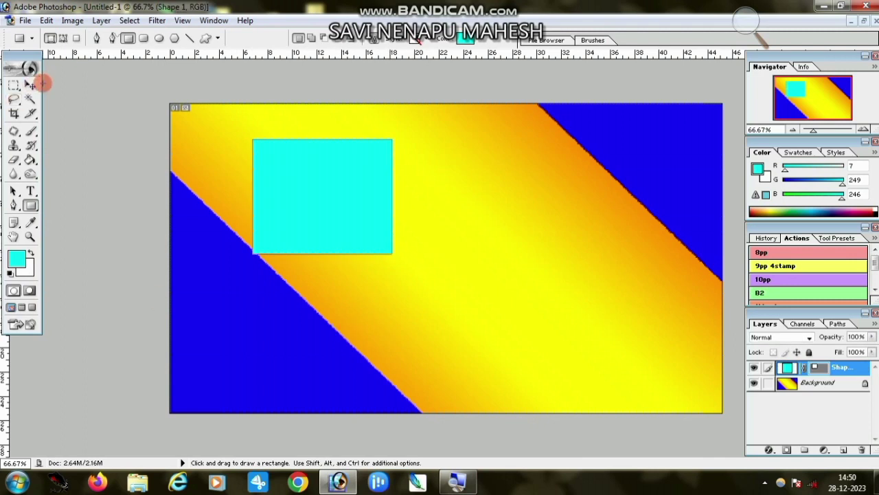
# Nudge the cyan rectangle right and down, then rasterize the Shape 1 layer.
pyautogui.click(30, 84)
pyautogui.moveTo(303, 208)
pyautogui.mouseDown()
pyautogui.moveTo(357, 236)
pyautogui.moveTo(347, 234)
pyautogui.mouseUp()
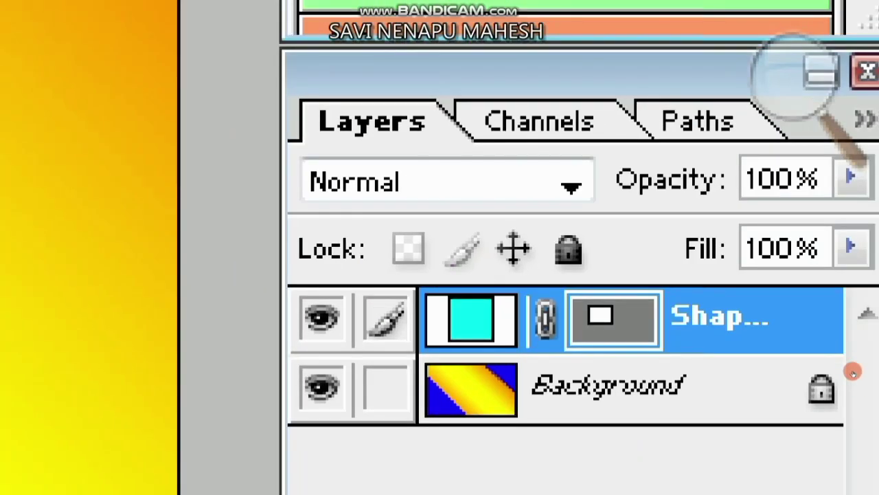
pyautogui.rightClick(842, 367)
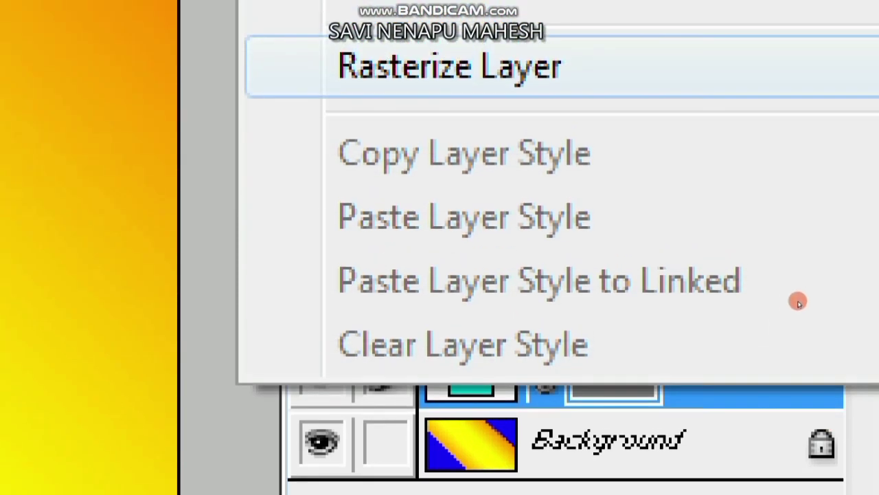
pyautogui.click(790, 69)
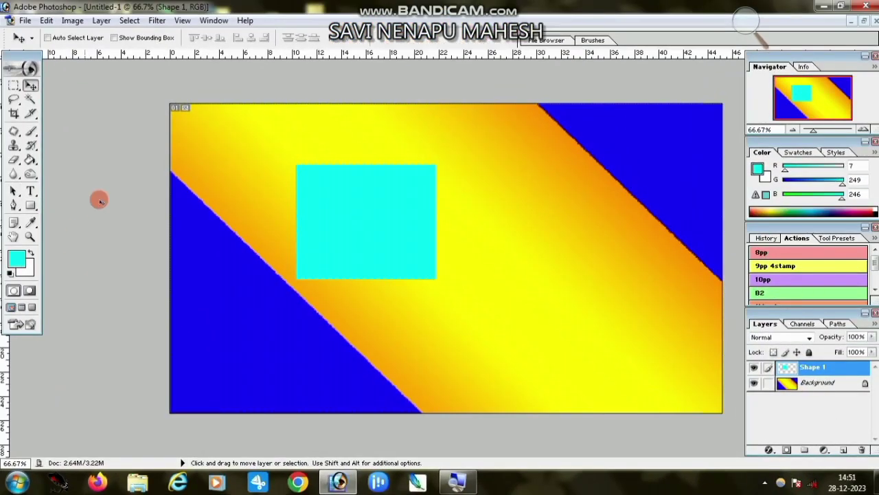
# Alt-drag the cyan rectangle down-right to create a Shape 1 copy duplicate.
pyautogui.click(35, 98)
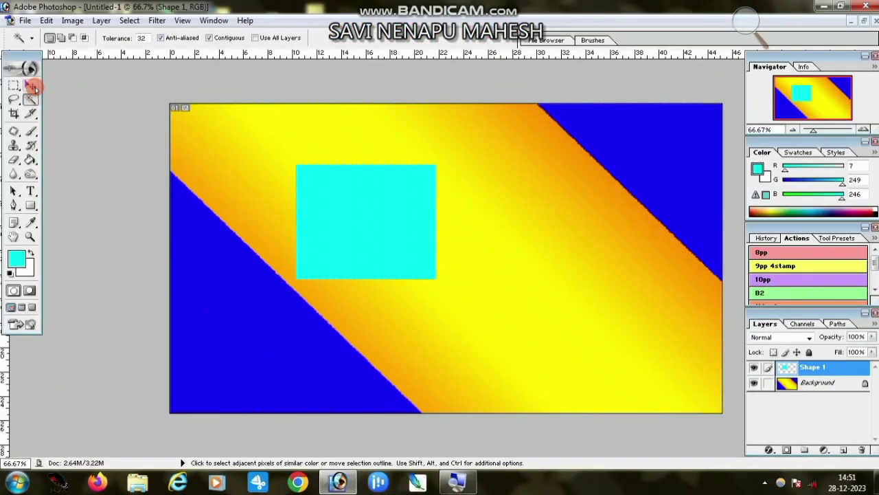
pyautogui.rightClick(375, 212)
pyautogui.click(392, 221)
pyautogui.moveTo(375, 218)
pyautogui.mouseDown()
pyautogui.moveTo(364, 196)
pyautogui.moveTo(377, 252)
pyautogui.moveTo(357, 252)
pyautogui.moveTo(369, 244)
pyautogui.moveTo(352, 221)
pyautogui.mouseUp()
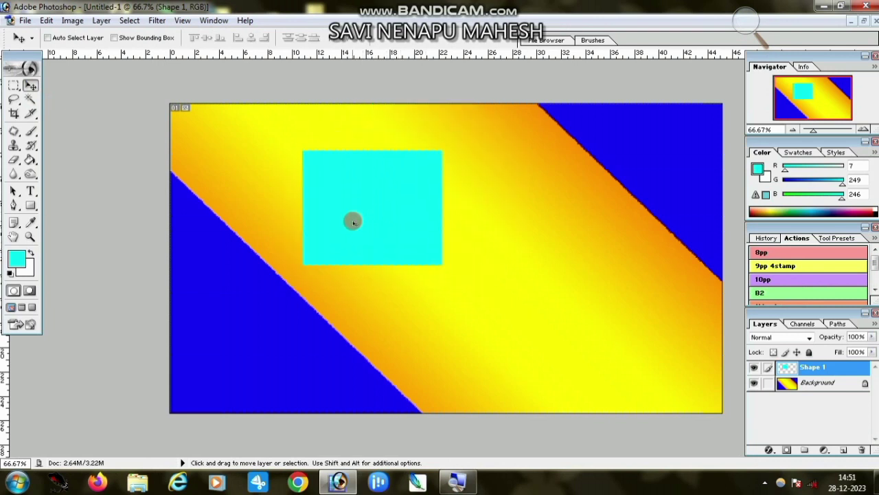
pyautogui.press('alt')
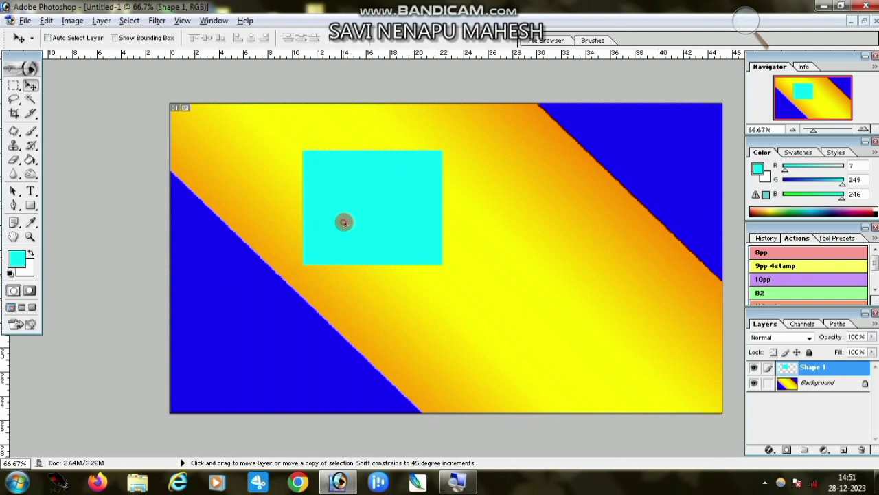
pyautogui.moveTo(344, 222)
pyautogui.mouseDown()
pyautogui.moveTo(479, 310)
pyautogui.moveTo(499, 255)
pyautogui.mouseUp()
# Magic Wand the right rectangle and set the foreground colour to magenta F907C9.
pyautogui.click(31, 99)
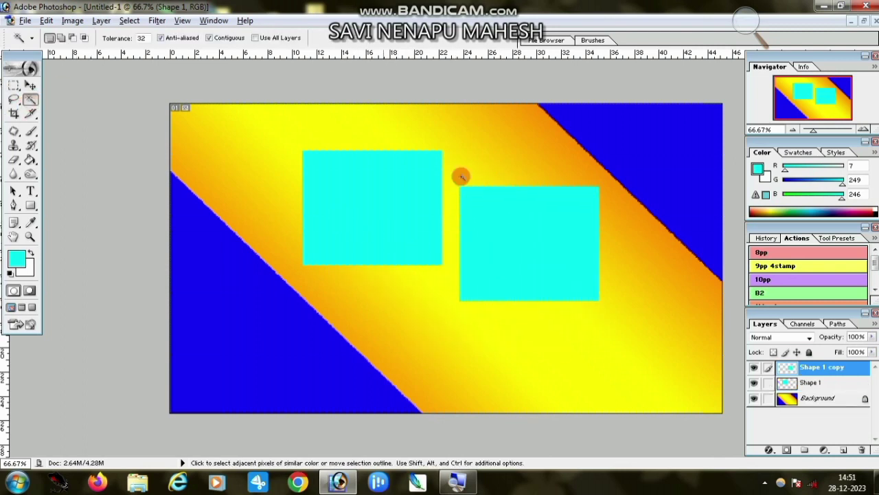
pyautogui.click(493, 236)
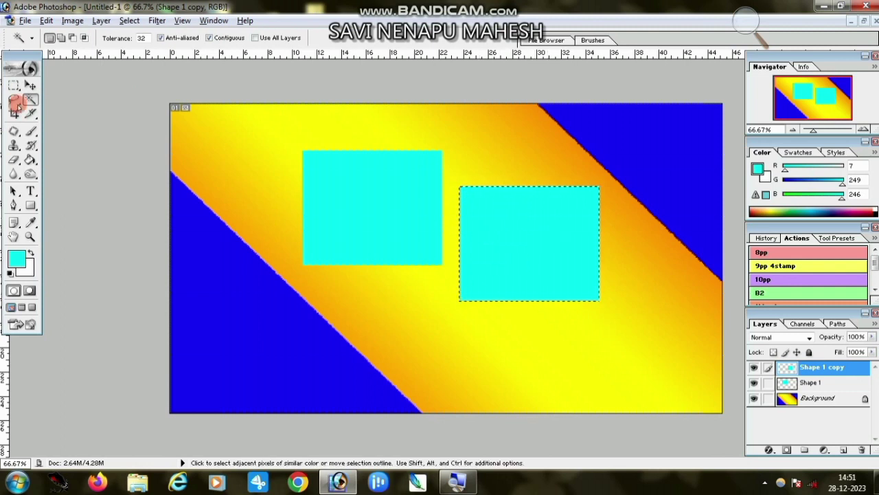
pyautogui.click(16, 258)
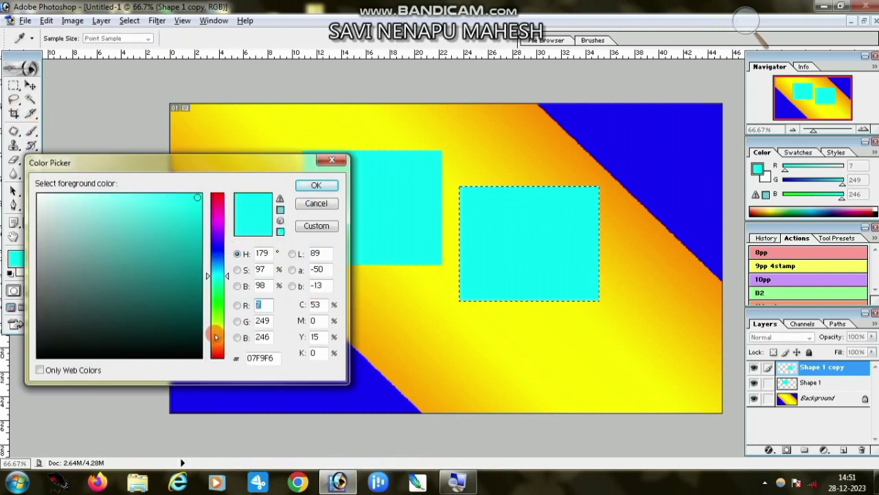
pyautogui.click(216, 332)
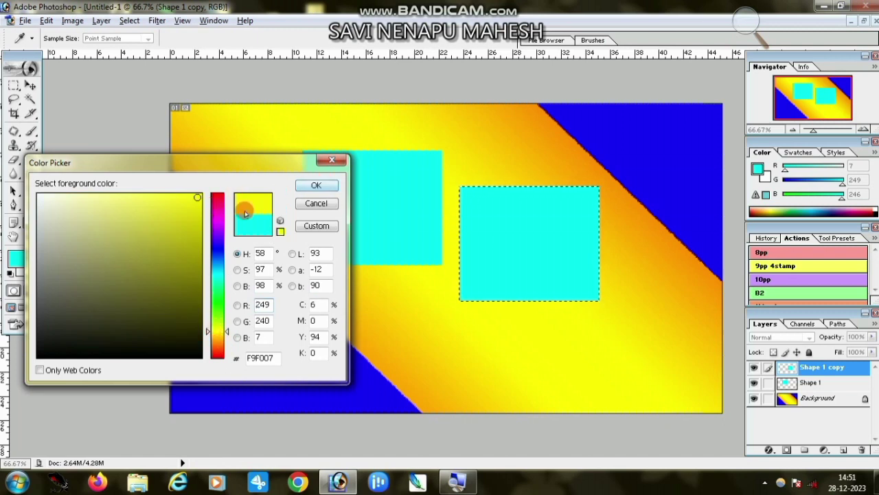
pyautogui.click(211, 220)
pyautogui.click(316, 185)
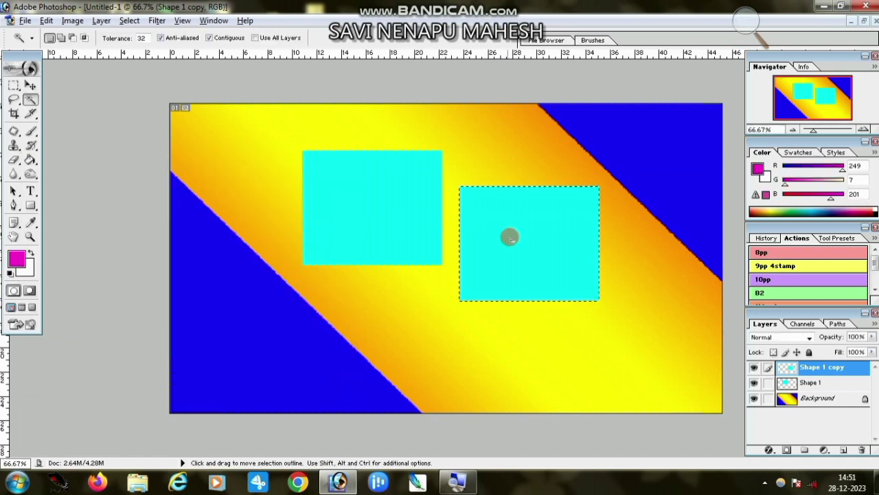
# Reselect the right rectangle, fill it magenta with the Paint Bucket, and deselect.
pyautogui.hotkey('ctrl', 'd')
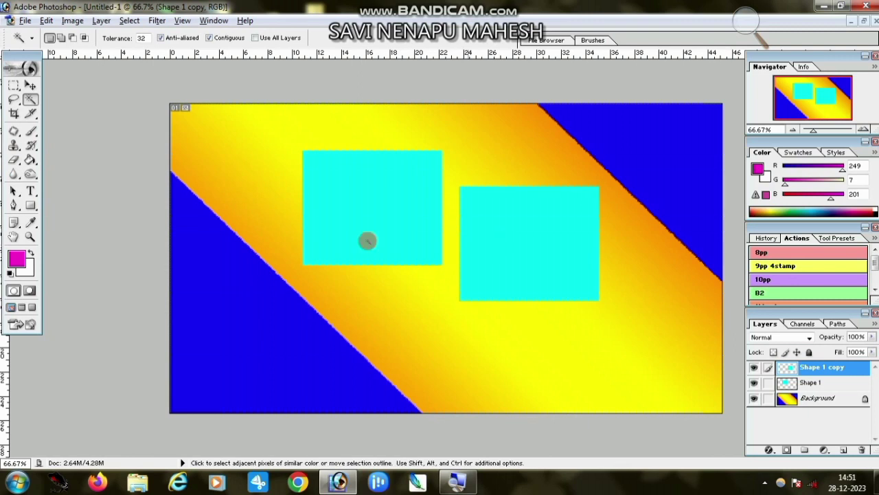
pyautogui.click(510, 253)
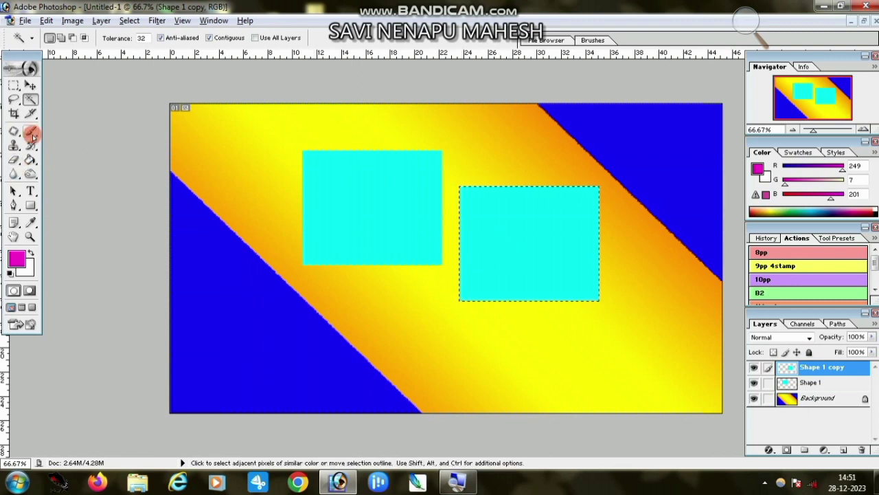
pyautogui.click(31, 159)
pyautogui.click(548, 248)
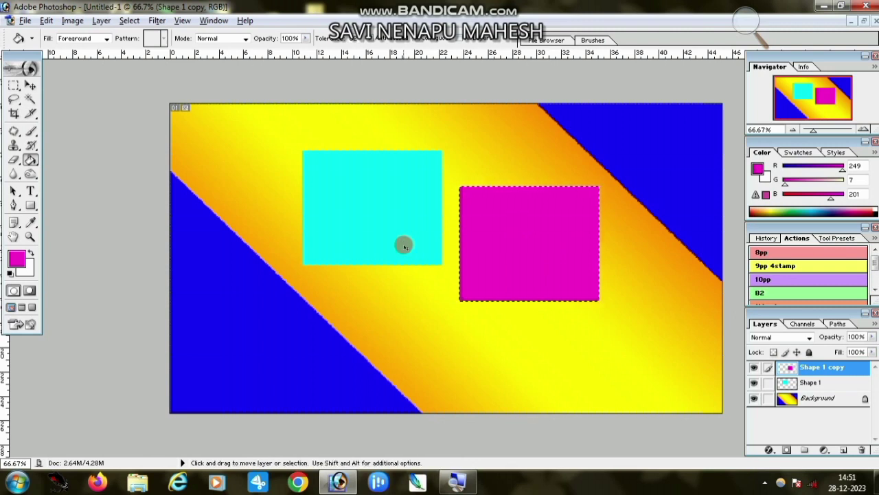
pyautogui.hotkey('ctrl', 'd')
pyautogui.click(30, 84)
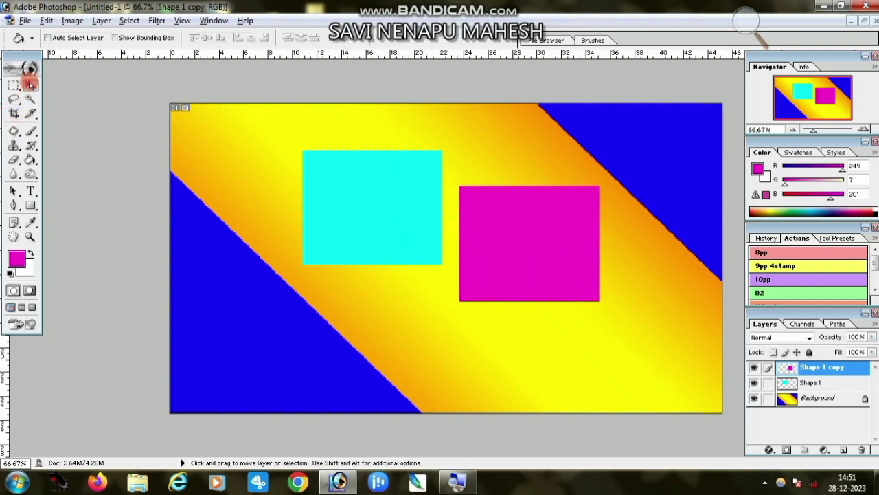
# Scale the cyan Shape 1 square to about 170% and move it right.
pyautogui.rightClick(579, 268)
pyautogui.moveTo(577, 270)
pyautogui.mouseDown()
pyautogui.moveTo(379, 229)
pyautogui.moveTo(555, 245)
pyautogui.mouseUp()
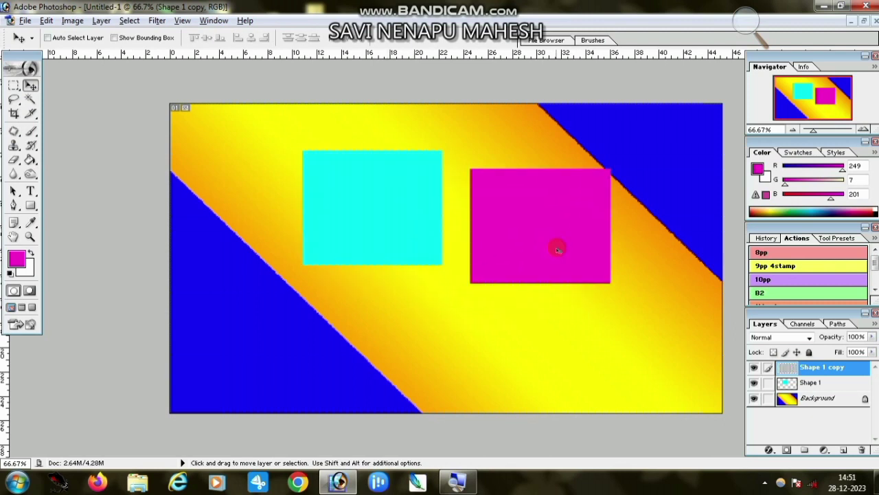
pyautogui.rightClick(334, 228)
pyautogui.click(365, 236)
pyautogui.hotkey('ctrl', 't')
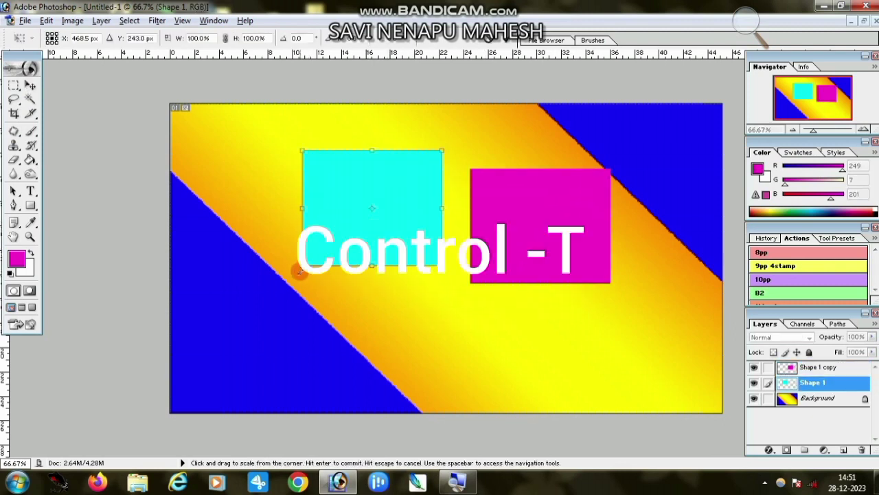
pyautogui.moveTo(303, 264); pyautogui.dragTo(247, 382)
pyautogui.moveTo(318, 232); pyautogui.dragTo(465, 237)
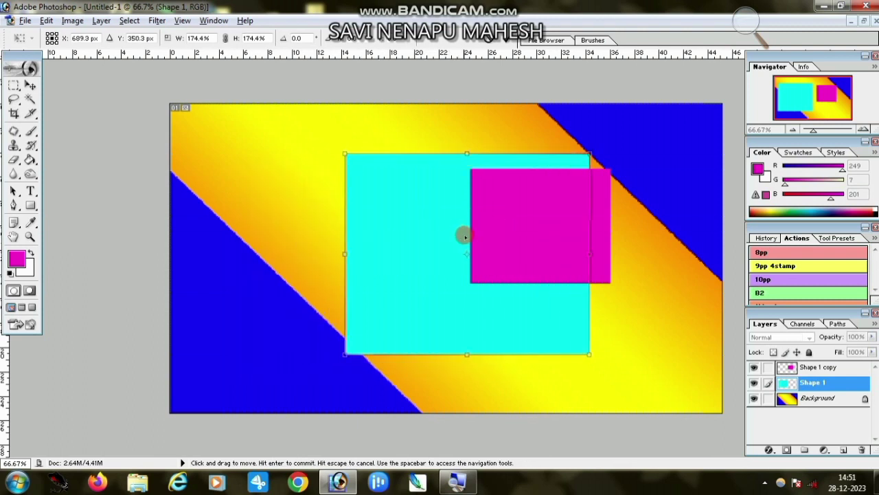
pyautogui.moveTo(345, 355); pyautogui.dragTo(352, 350)
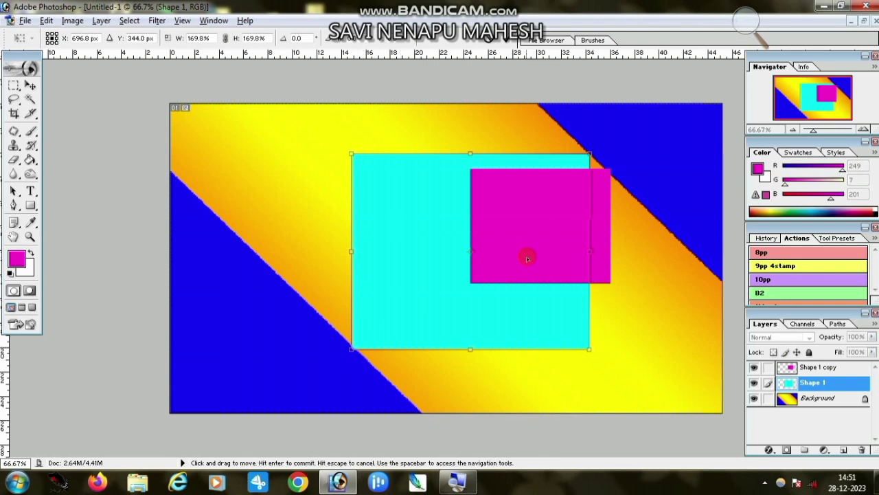
pyautogui.press('Return')
# Move the magenta square over the cyan, scale it to about 155% and rotate it -30°.
pyautogui.rightClick(514, 214)
pyautogui.click(535, 227)
pyautogui.moveTo(534, 227)
pyautogui.mouseDown()
pyautogui.moveTo(438, 262)
pyautogui.moveTo(424, 218)
pyautogui.mouseUp()
pyautogui.hotkey('ctrl', 't')
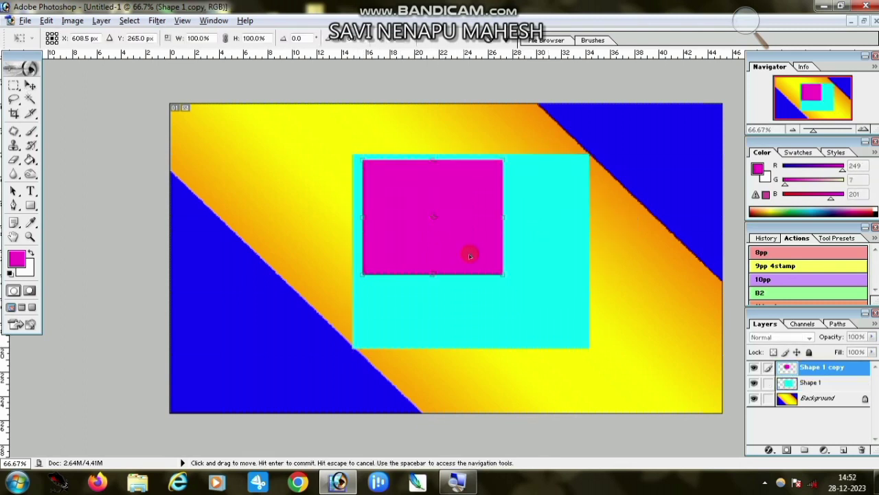
pyautogui.moveTo(504, 275); pyautogui.dragTo(551, 356)
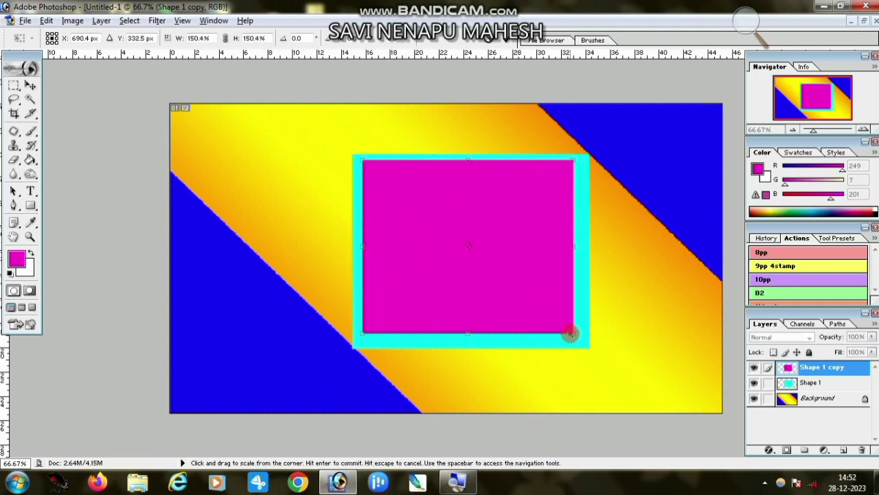
pyautogui.moveTo(572, 334); pyautogui.dragTo(579, 338)
pyautogui.moveTo(642, 228); pyautogui.dragTo(639, 160)
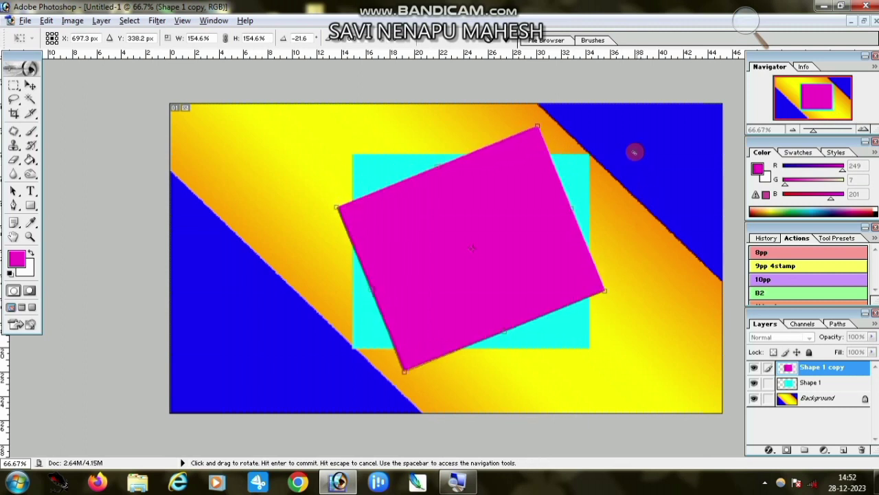
pyautogui.moveTo(639, 160); pyautogui.dragTo(616, 124)
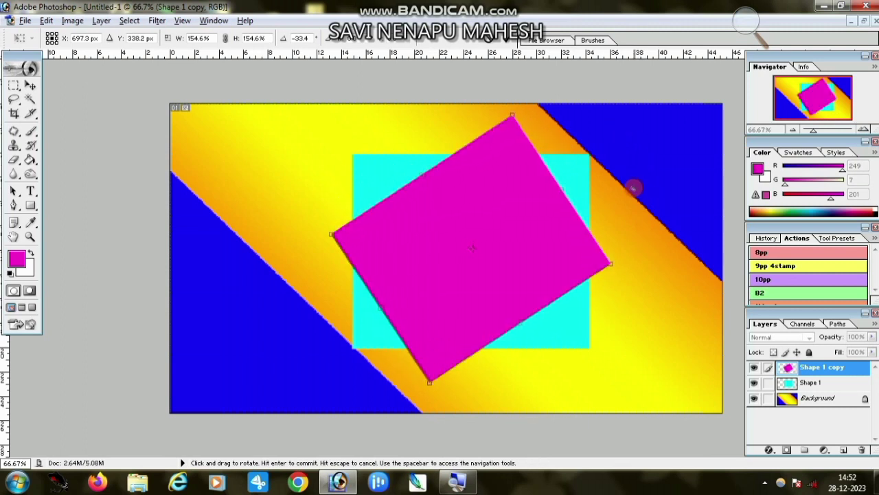
pyautogui.moveTo(639, 193); pyautogui.dragTo(640, 201)
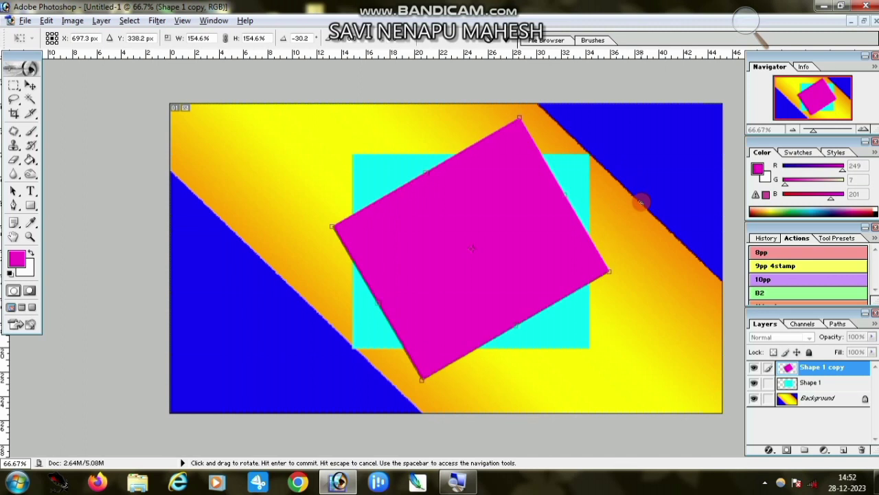
pyautogui.press('Return')
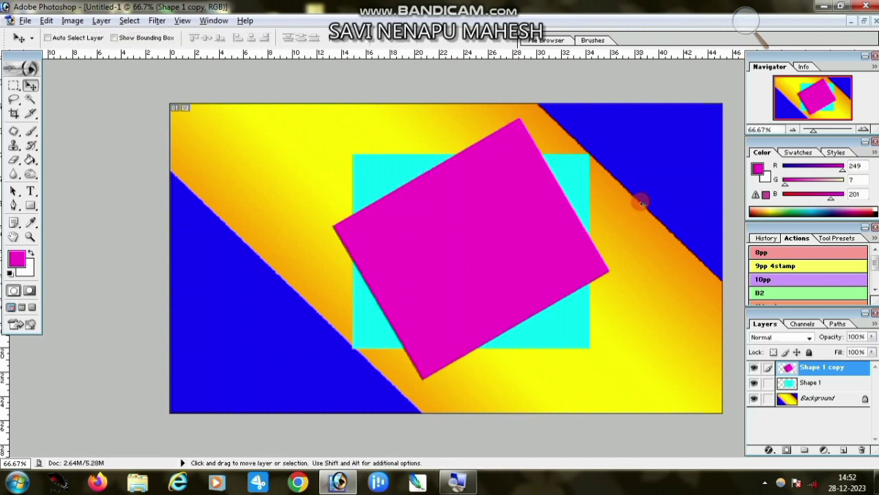
# Copy the yhuh.jpg portrait, paste it as Layer 1, and clip it to Shape 1 copy with Ctrl+G.
pyautogui.click(28, 100)
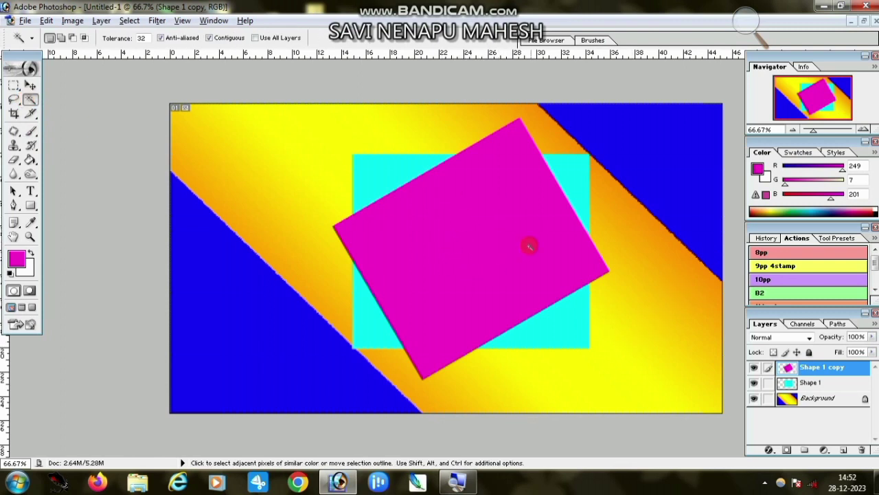
pyautogui.click(473, 233)
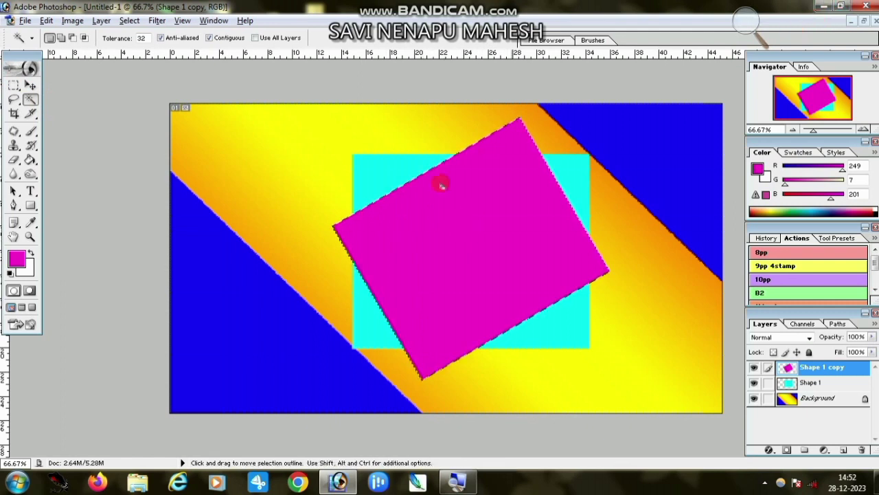
pyautogui.click(822, 7)
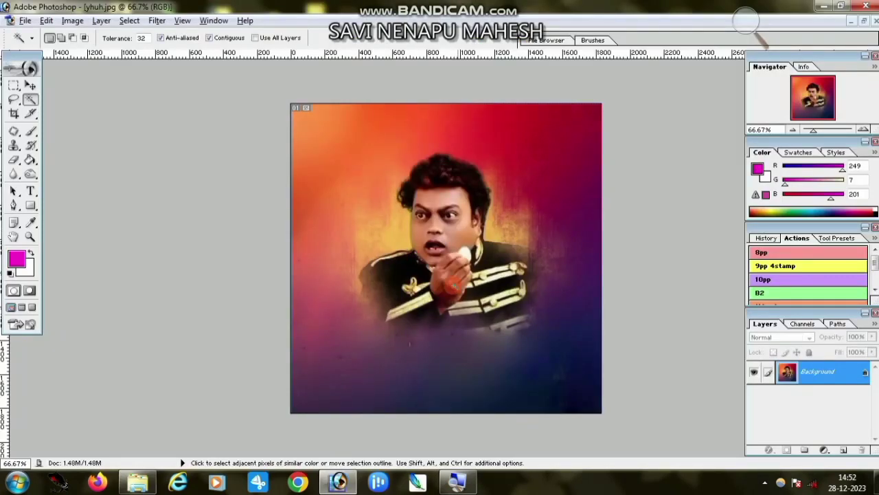
pyautogui.press('ctrl')
pyautogui.hotkey('ctrl', 'a')
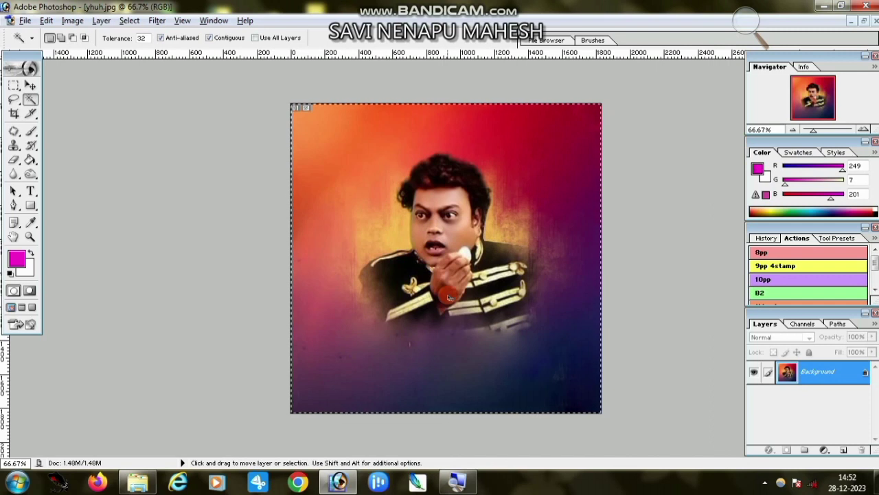
pyautogui.hotkey('ctrl', 'Tab')
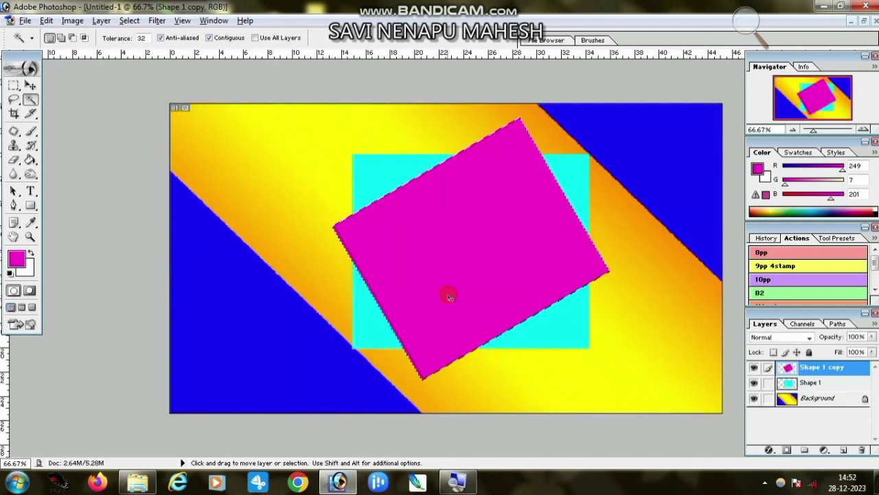
pyautogui.hotkey('ctrl', 'v')
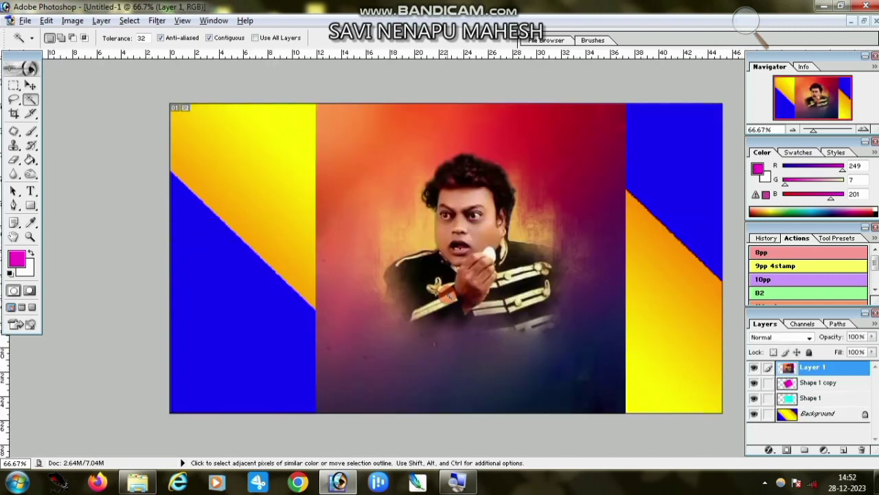
pyautogui.hotkey('ctrl', 'g')
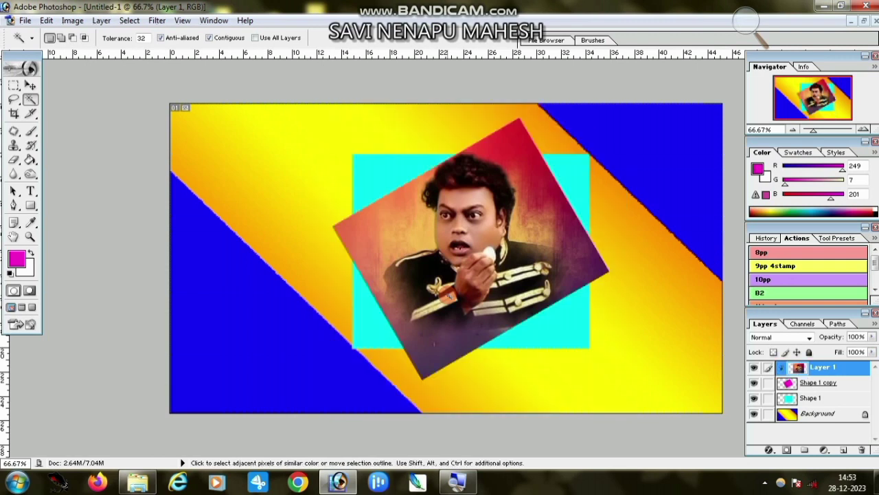
# Scale the Layer 1 face photo to 127.8%, shift it down-left, then select Shape 1 copy.
pyautogui.click(31, 236)
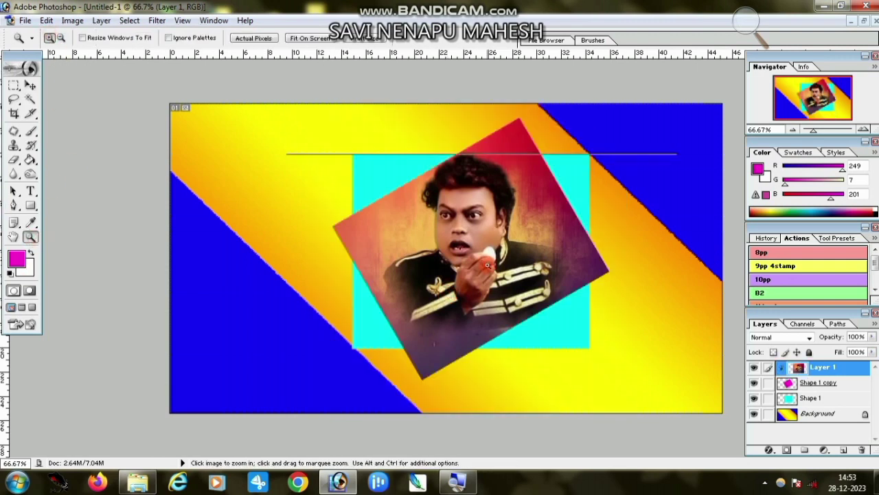
pyautogui.hotkey('ctrl', '+')
pyautogui.hotkey('ctrl', '+')
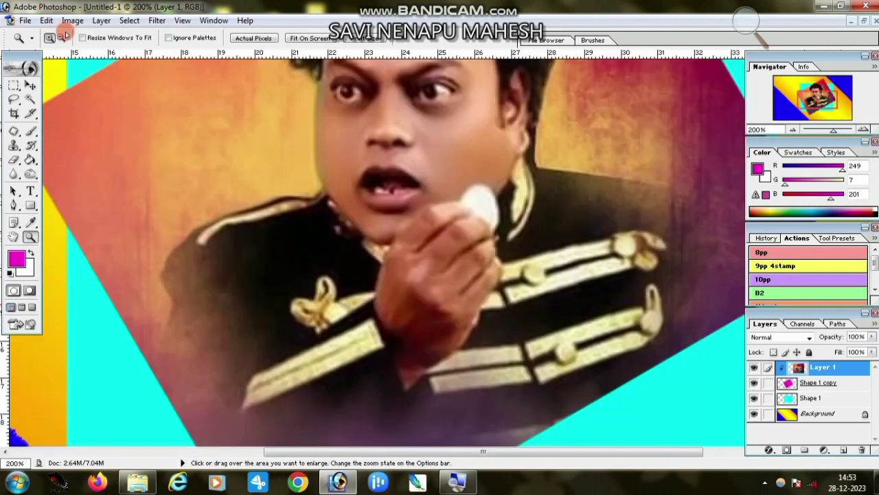
pyautogui.hotkey('ctrl', '-')
pyautogui.hotkey('ctrl', '-')
pyautogui.hotkey('ctrl', '-')
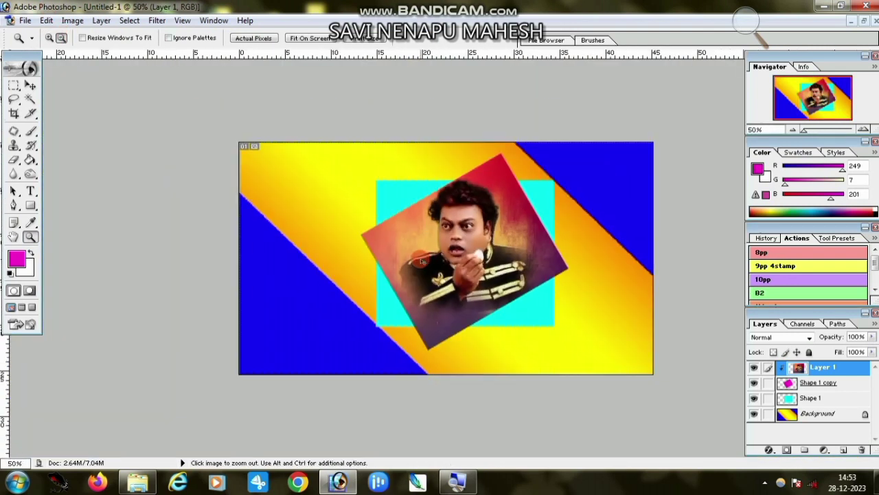
pyautogui.hotkey('ctrl', 't')
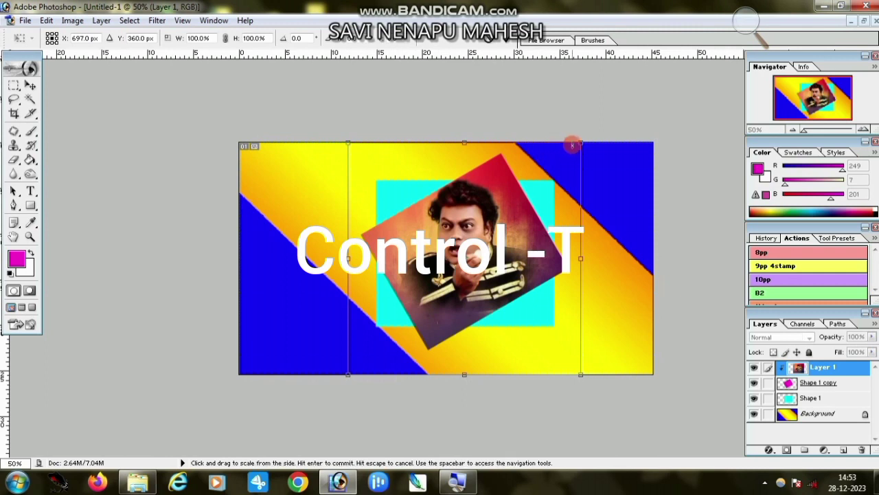
pyautogui.moveTo(581, 145); pyautogui.dragTo(646, 77)
pyautogui.moveTo(549, 215); pyautogui.dragTo(517, 263)
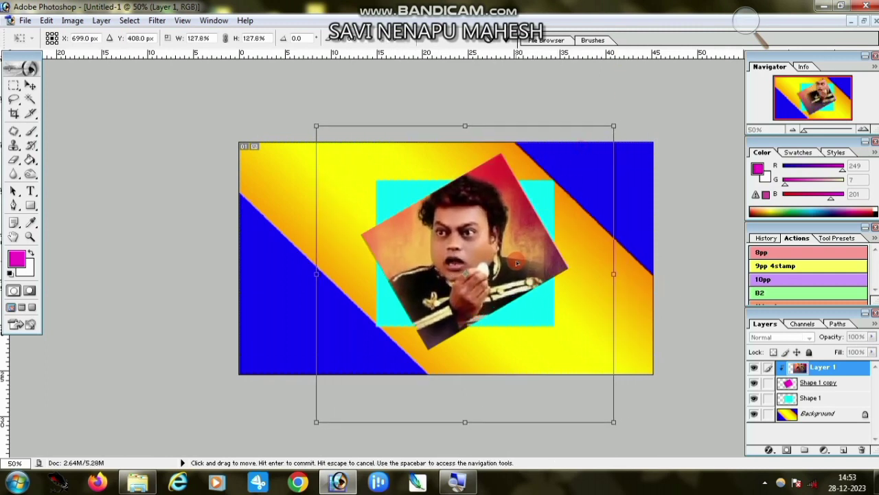
pyautogui.press('z')
pyautogui.press('Return')
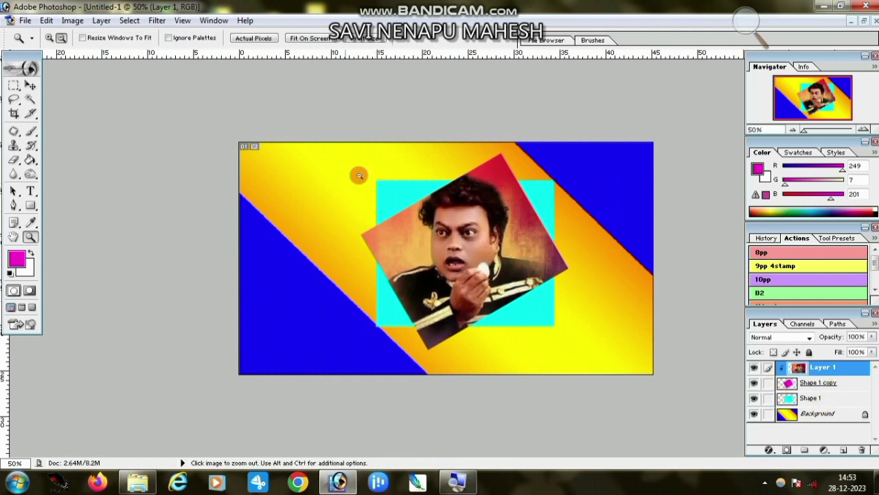
pyautogui.click(819, 384)
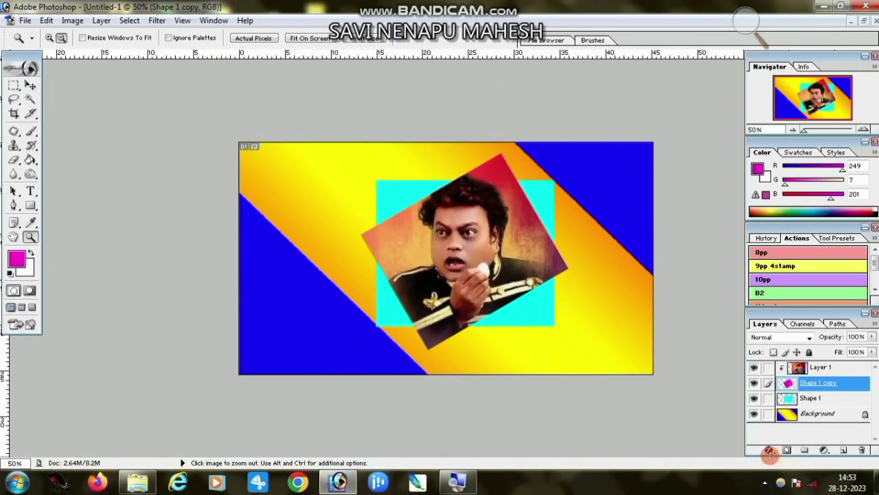
# Give Shape 1 copy a near-white FEFAFA 3 px stroke plus Bevel and Emboss.
pyautogui.click(769, 450)
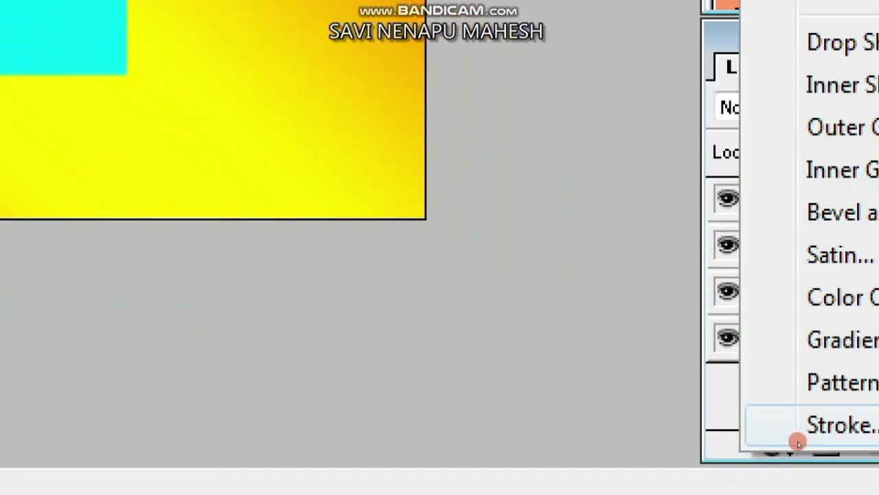
pyautogui.click(796, 438)
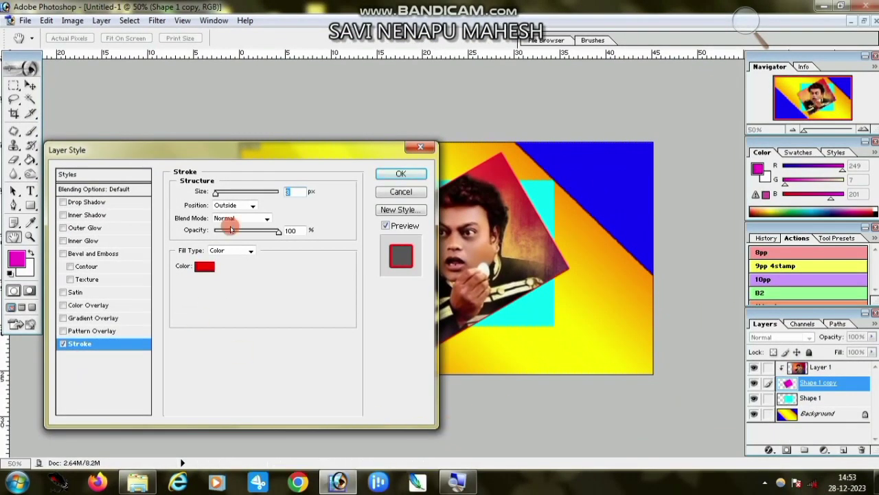
pyautogui.moveTo(273, 154); pyautogui.dragTo(729, 233)
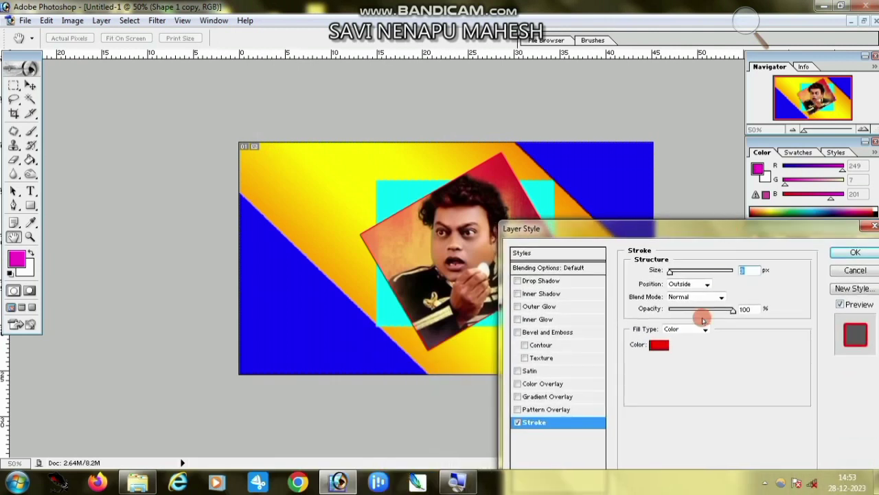
pyautogui.click(654, 346)
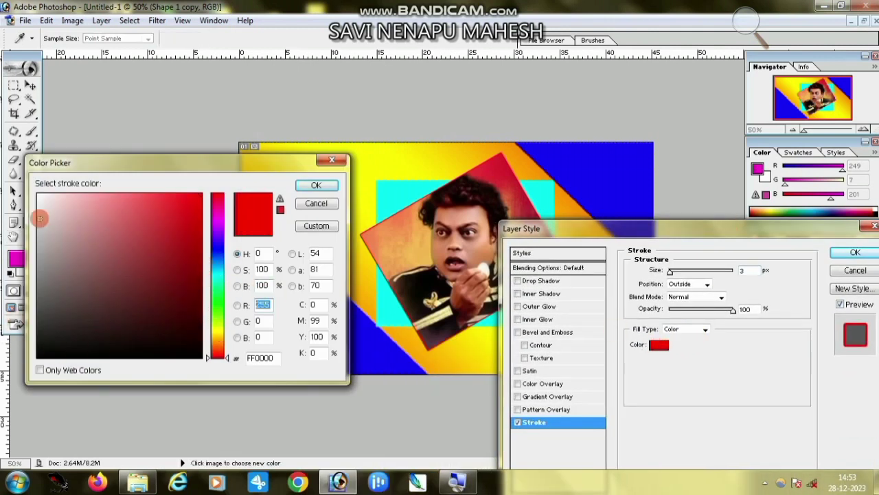
pyautogui.click(39, 195)
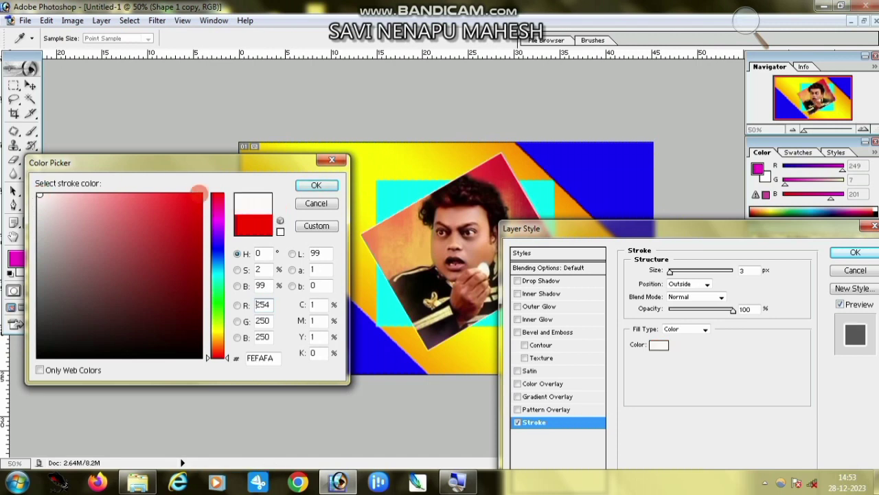
pyautogui.click(312, 183)
pyautogui.click(673, 271)
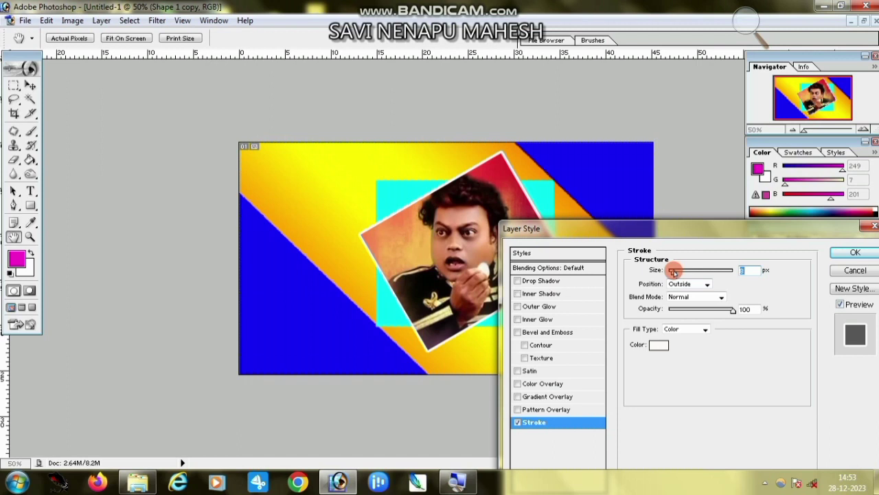
pyautogui.click(537, 333)
pyautogui.click(855, 252)
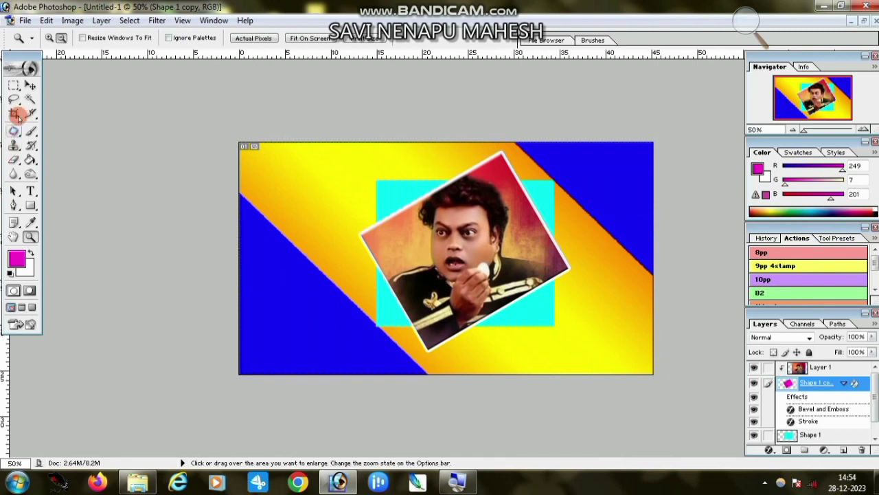
pyautogui.click(30, 85)
# Give the cyan Shape 1 rectangle a slightly thicker black 020202 stroke with bevel.
pyautogui.rightClick(533, 307)
pyautogui.click(543, 311)
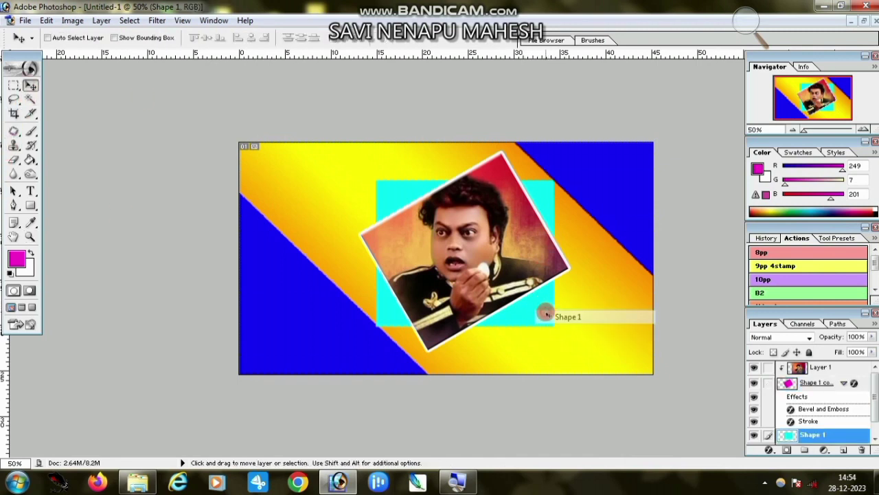
pyautogui.click(828, 435)
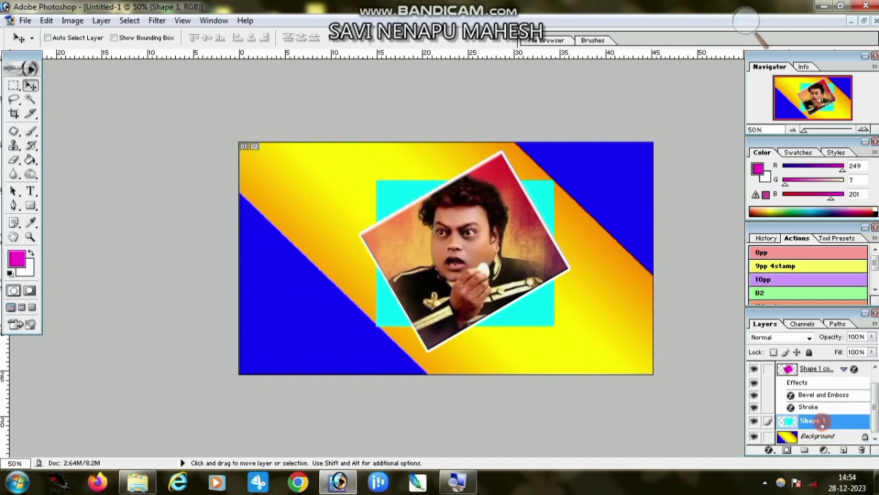
pyautogui.click(769, 450)
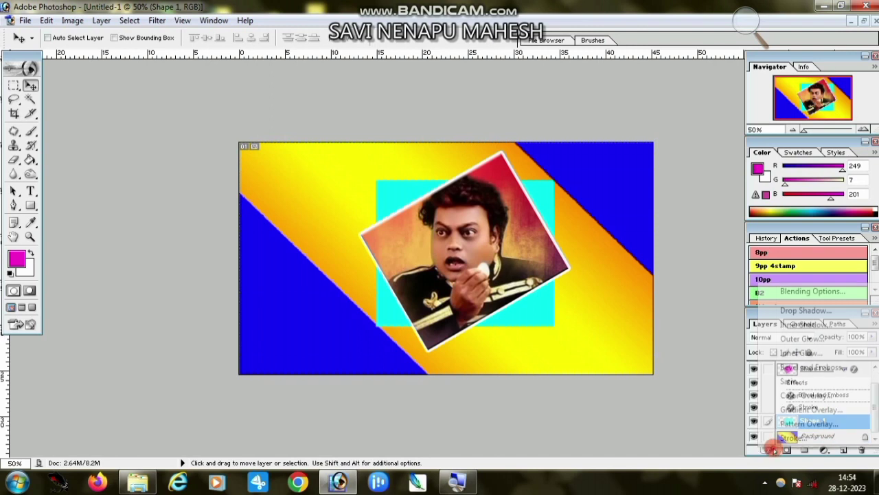
pyautogui.click(791, 438)
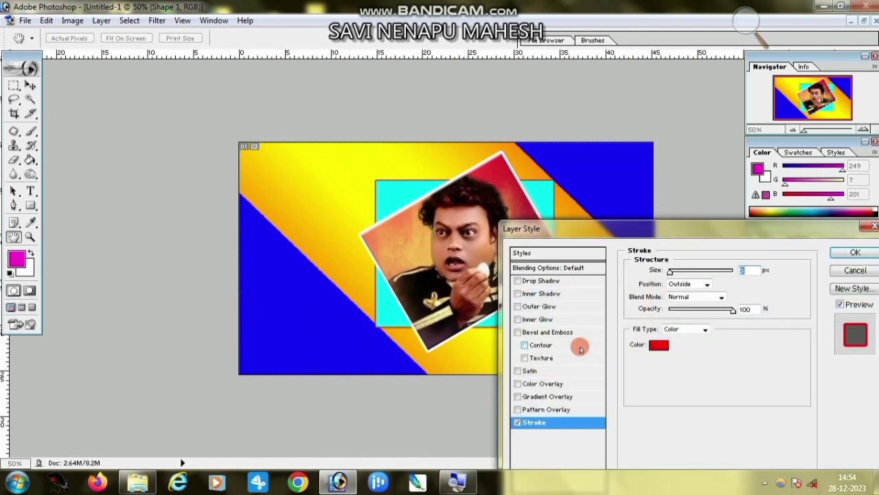
pyautogui.click(660, 345)
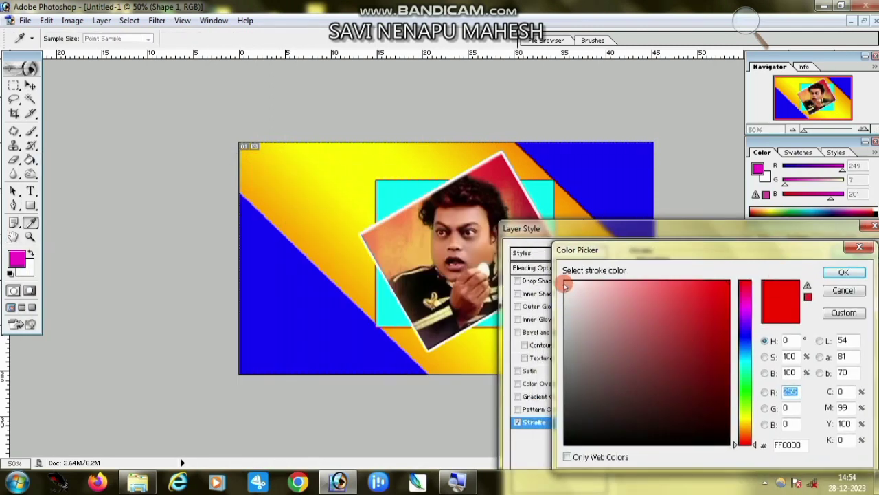
pyautogui.click(565, 283)
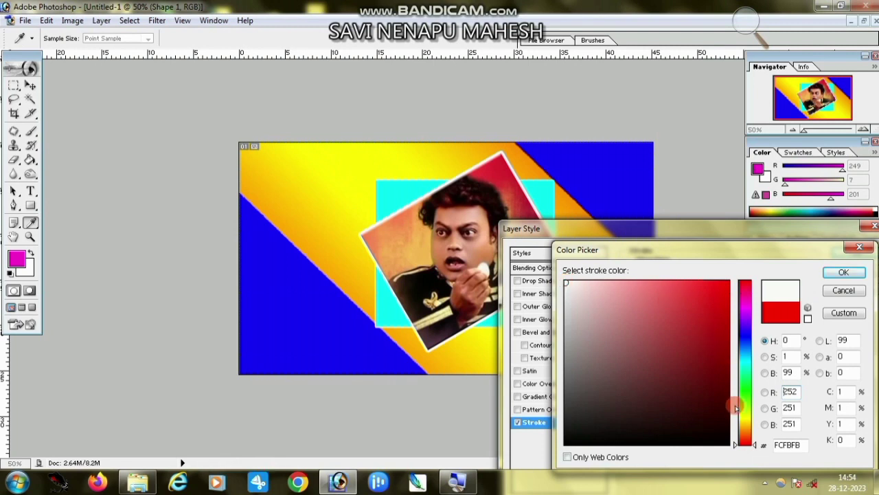
pyautogui.click(568, 444)
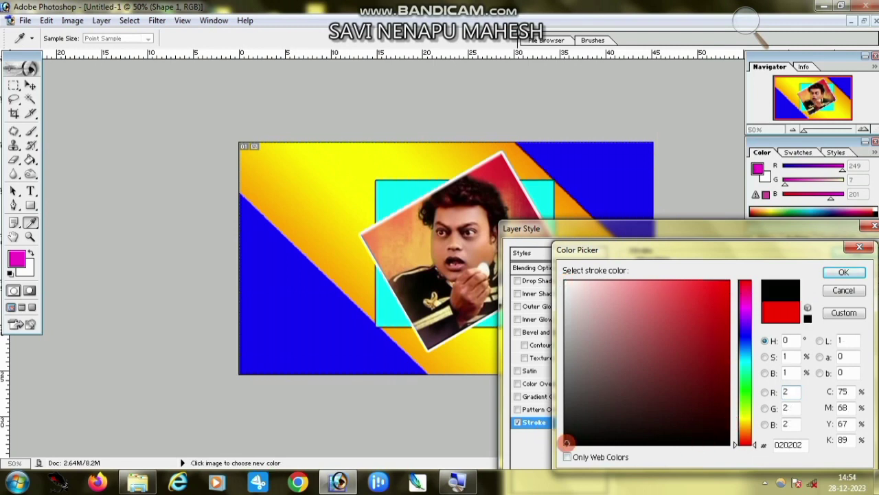
pyautogui.click(844, 272)
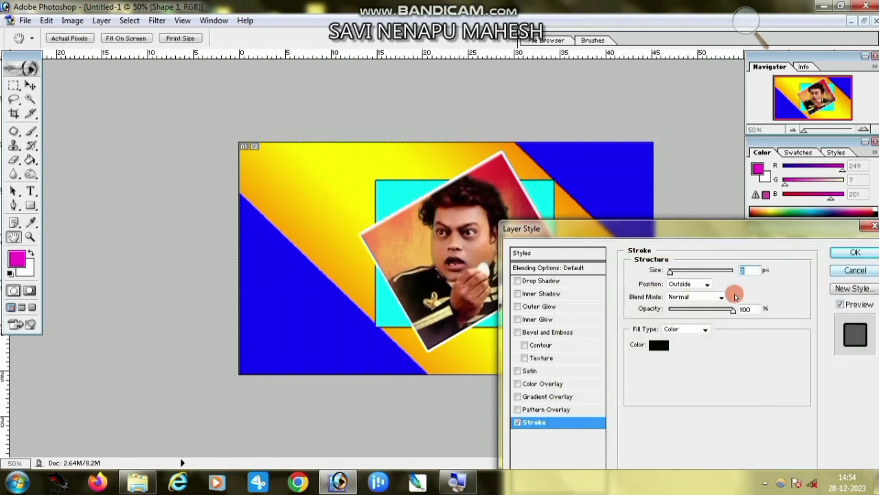
pyautogui.moveTo(671, 273); pyautogui.dragTo(673, 271)
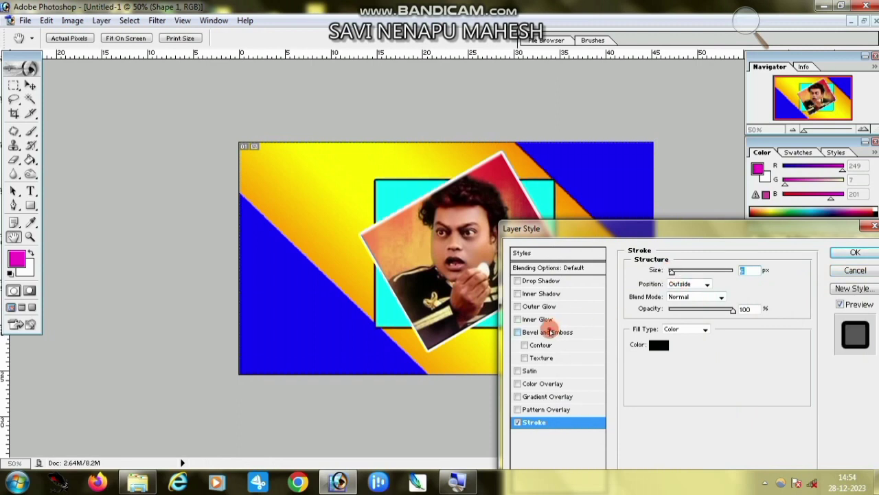
pyautogui.click(549, 331)
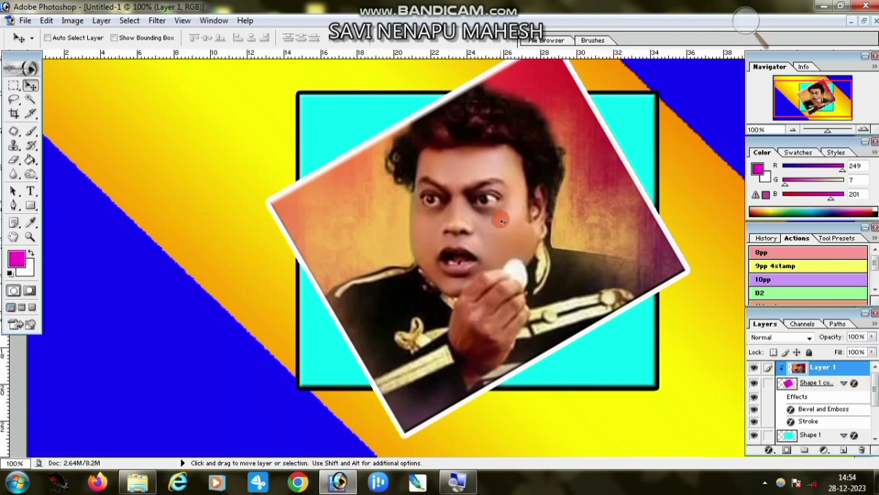
# Soften the Layer 1 portrait with a reduced-radius Gaussian Blur.
pyautogui.hotkey('ctrl', 'f')
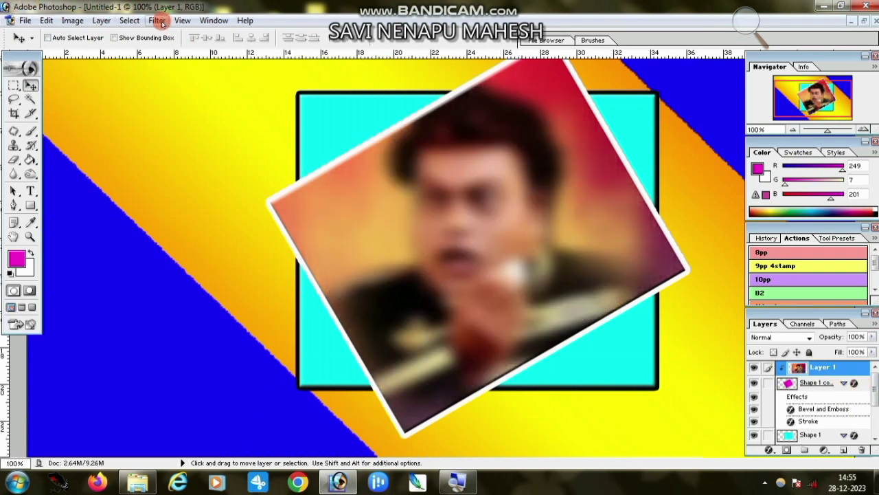
pyautogui.click(156, 20)
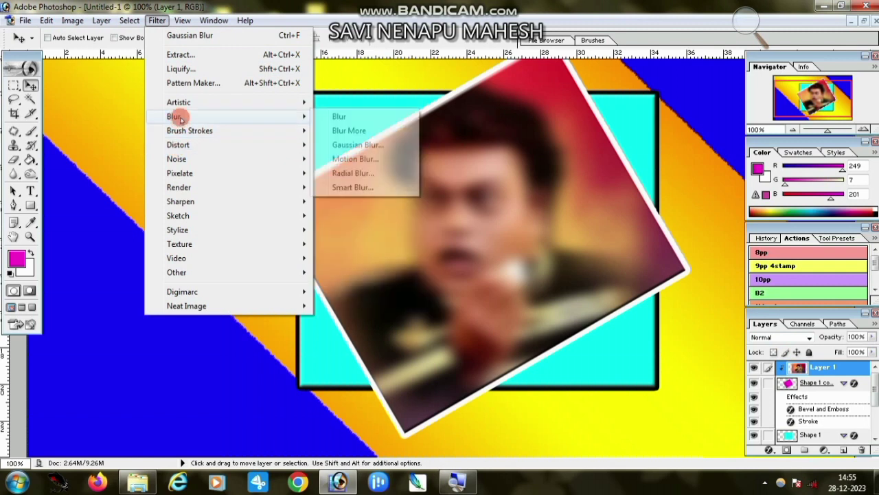
pyautogui.moveTo(174, 116)
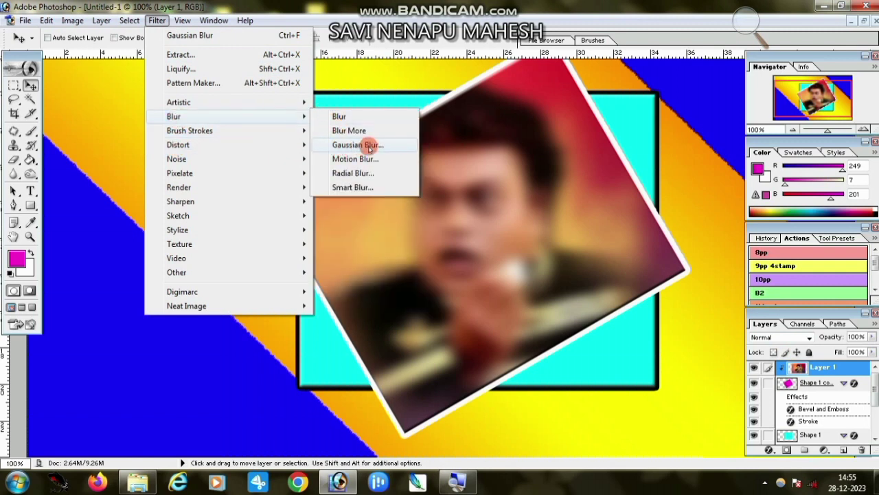
pyautogui.click(353, 146)
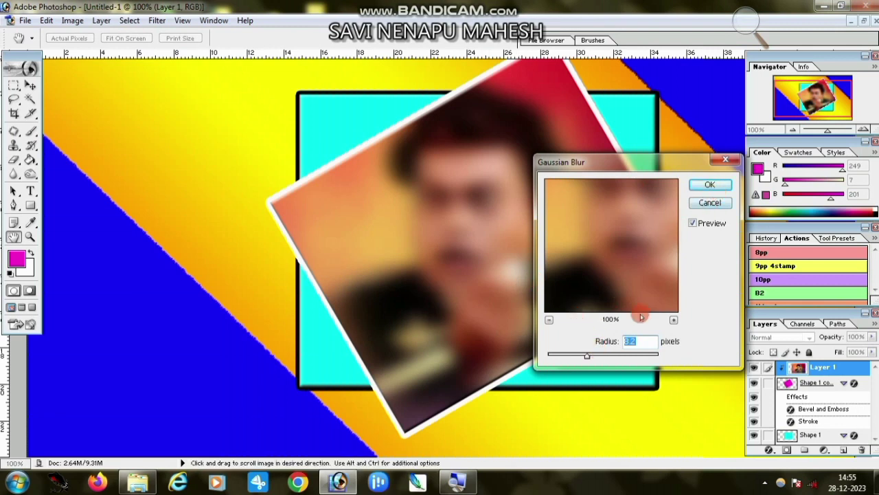
pyautogui.moveTo(584, 356); pyautogui.dragTo(564, 355)
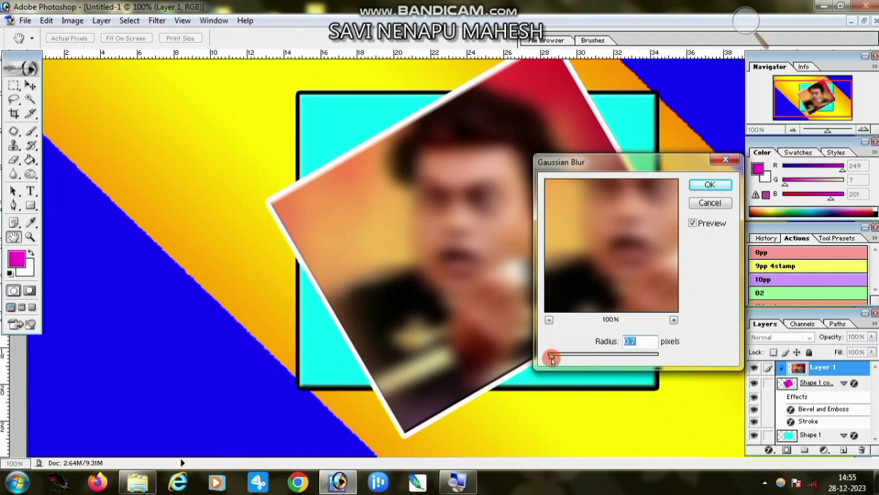
pyautogui.click(709, 185)
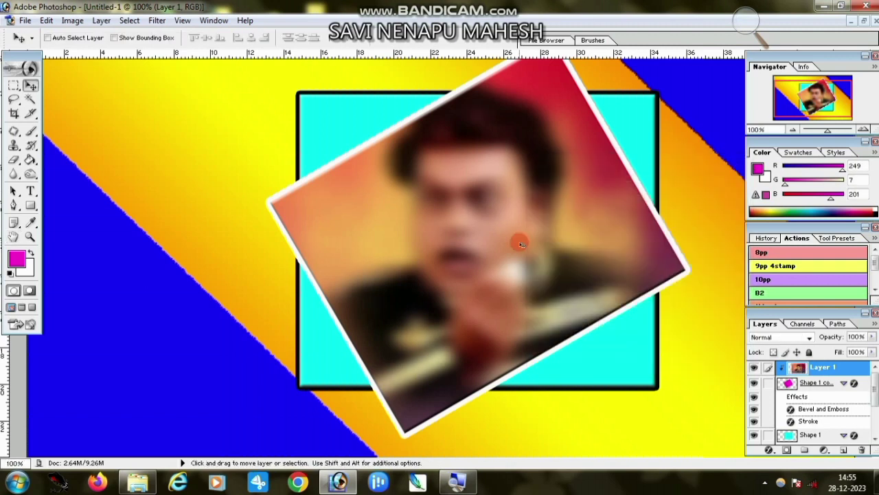
pyautogui.click(31, 237)
# Add Arial Bold title text GUESS / THE / ACTOR on three lines at the upper left.
pyautogui.keyDown('alt'); pyautogui.click(352, 200); pyautogui.keyUp('alt')
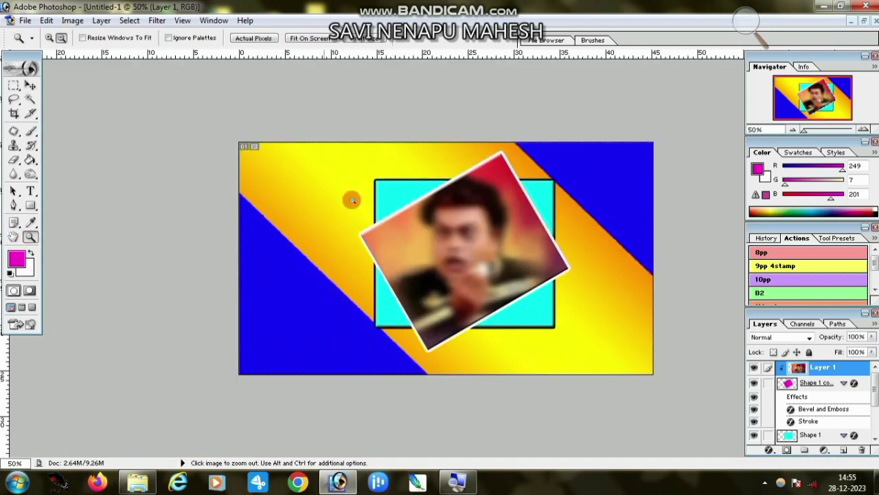
pyautogui.click(30, 192)
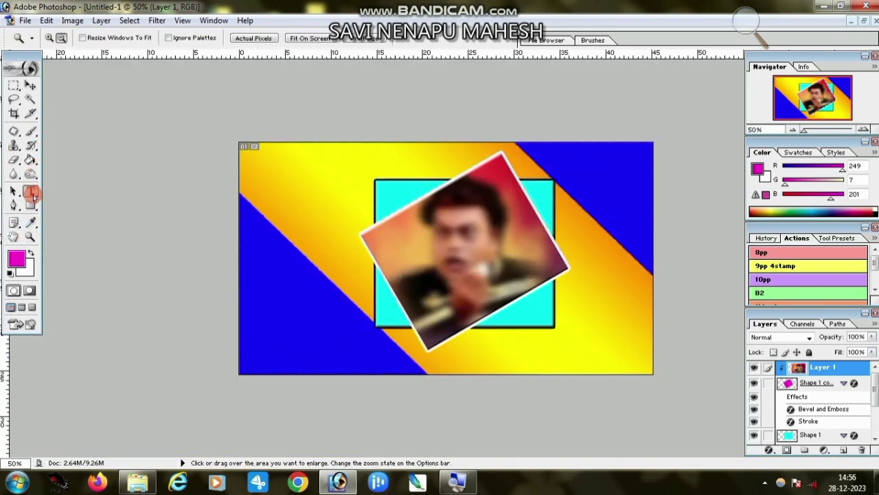
pyautogui.click(257, 186)
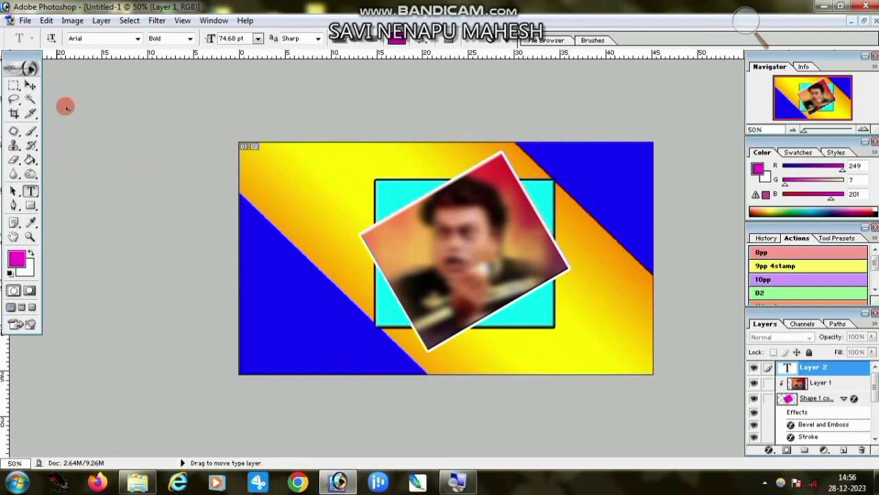
pyautogui.click(136, 39)
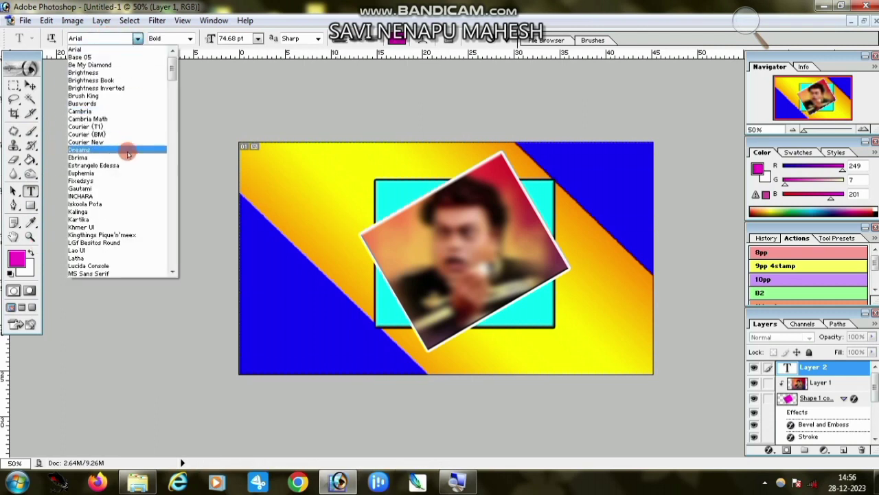
pyautogui.click(94, 45)
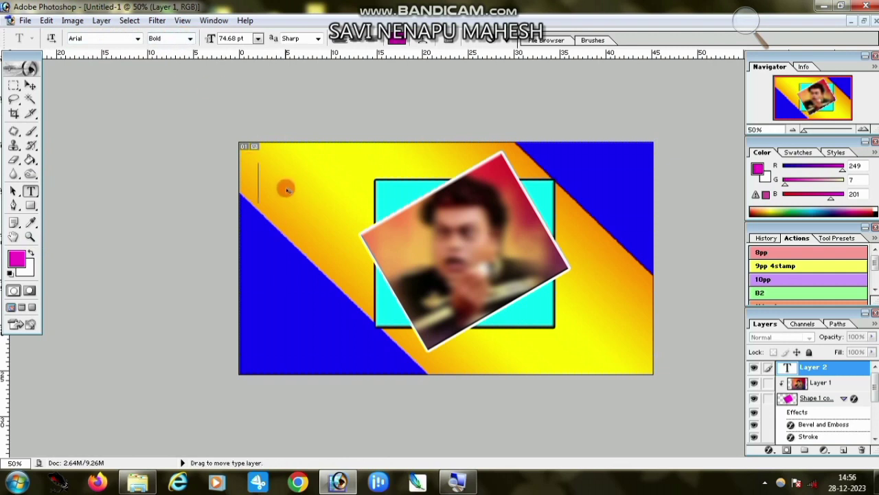
pyautogui.write('GUESS')
pyautogui.press('Return')
pyautogui.write('THE')
pyautogui.press('Return')
pyautogui.write('ACTOR')
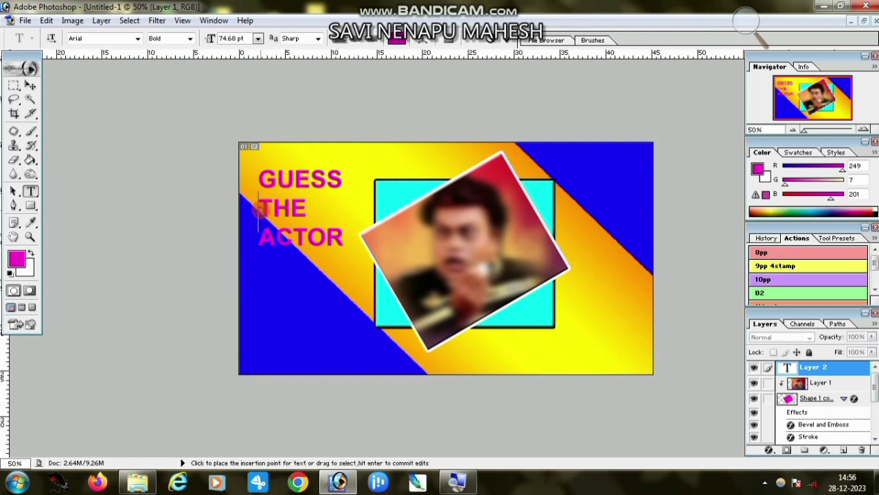
pyautogui.hotkey('ctrl', 'Return')
pyautogui.hotkey('ctrl', '+')
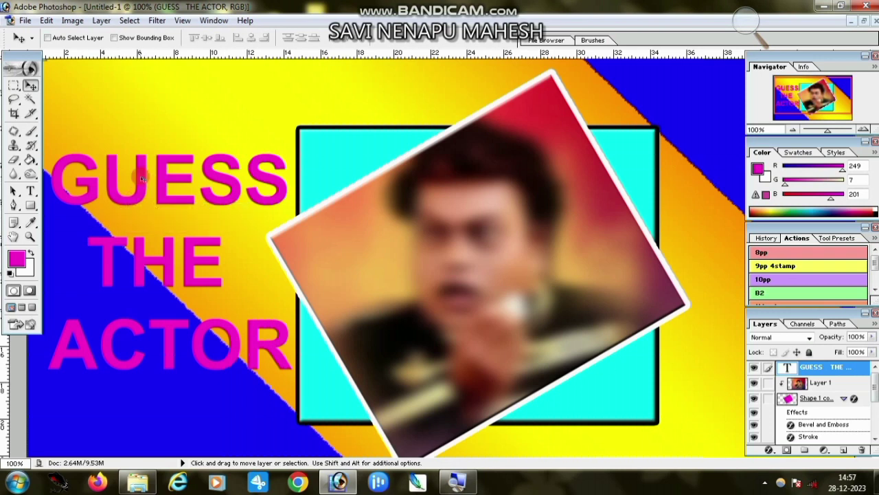
# Stack offset copies of the title, link and merge them, and shift it down-left.
pyautogui.press('alt')
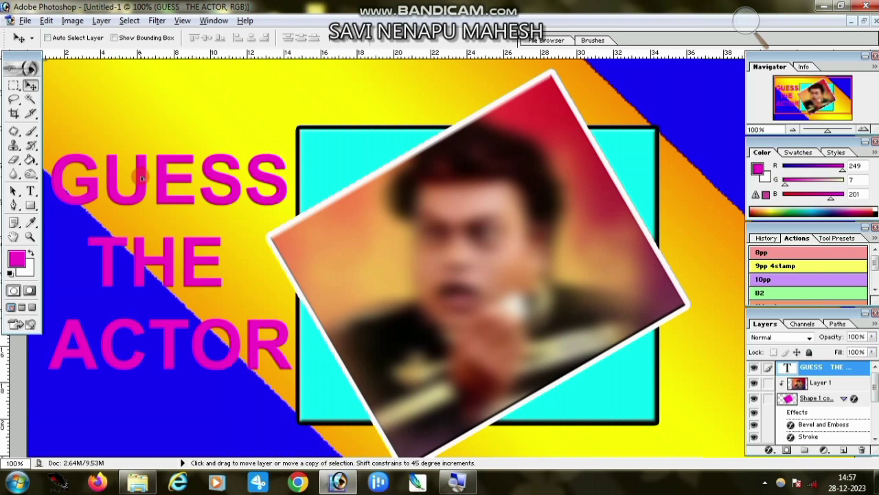
pyautogui.hotkey('alt', 'Right')
pyautogui.hotkey('alt', 'Right')
pyautogui.hotkey('alt', 'Right')
pyautogui.hotkey('alt', 'Right')
pyautogui.hotkey('alt', 'Right')
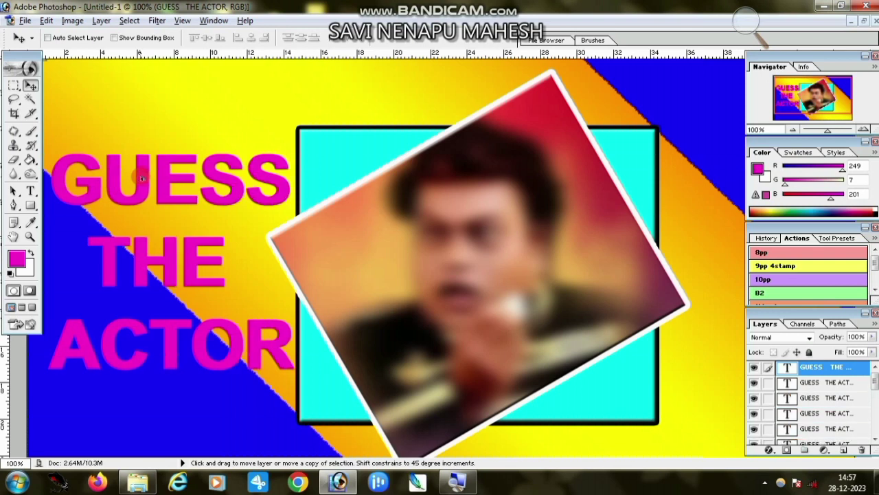
pyautogui.hotkey('alt', 'Right')
pyautogui.hotkey('alt', 'Right')
pyautogui.hotkey('alt', 'Right')
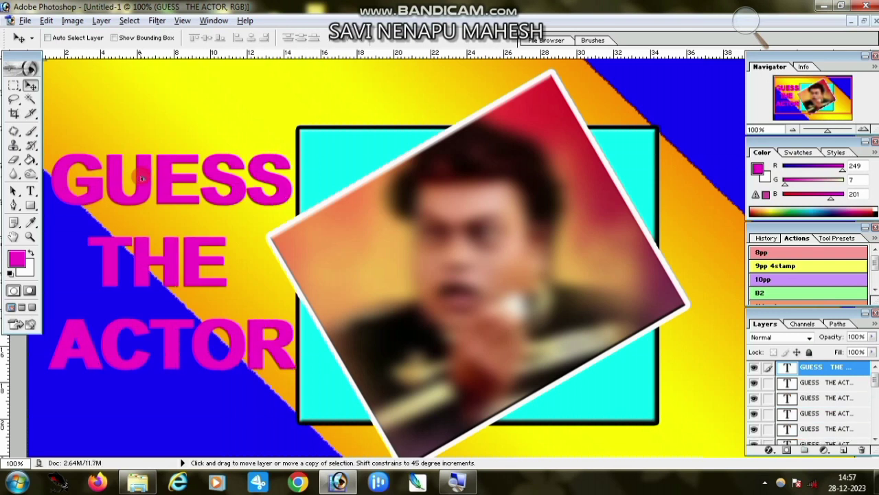
pyautogui.hotkey('alt', 'Right')
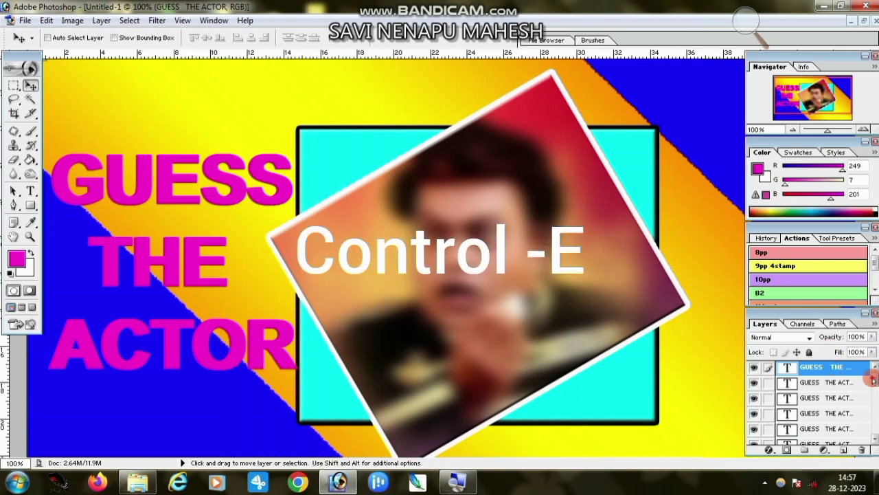
pyautogui.moveTo(874, 383); pyautogui.dragTo(874, 405)
pyautogui.moveTo(811, 409)
pyautogui.mouseDown()
pyautogui.moveTo(777, 407)
pyautogui.moveTo(765, 335)
pyautogui.mouseUp()
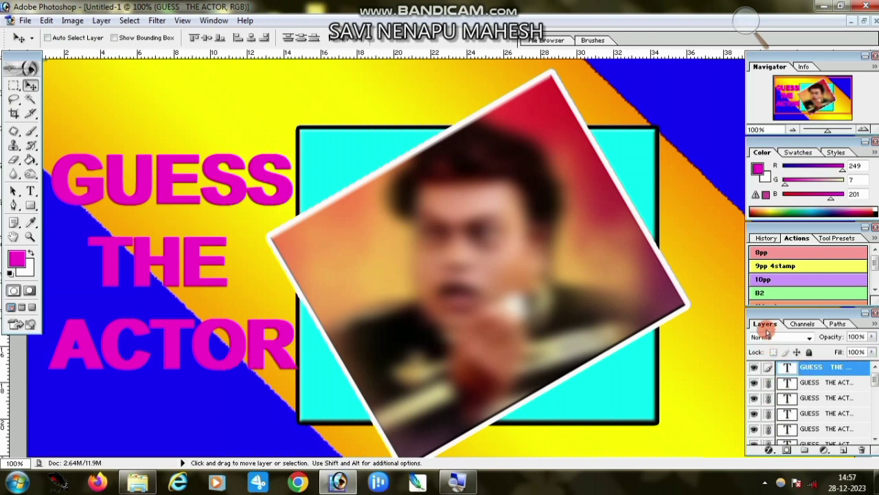
pyautogui.hotkey('ctrl', 'e')
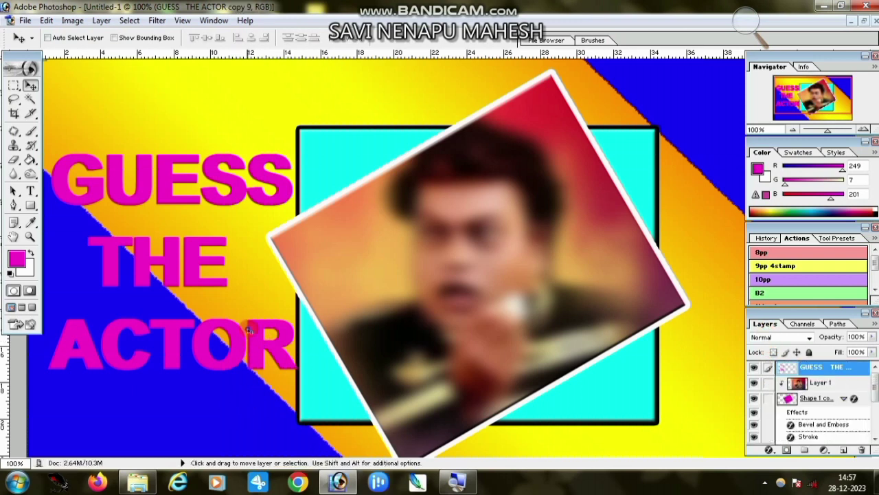
pyautogui.moveTo(249, 330)
pyautogui.mouseDown()
pyautogui.moveTo(240, 347)
pyautogui.moveTo(259, 338)
pyautogui.mouseUp()
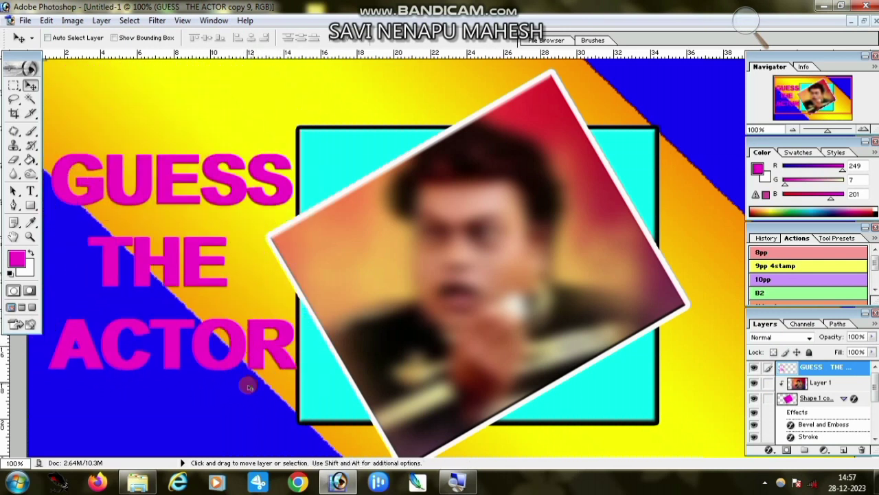
# Give the merged title a thin near-white FDFBFB stroke and Bevel and Emboss.
pyautogui.click(787, 449)
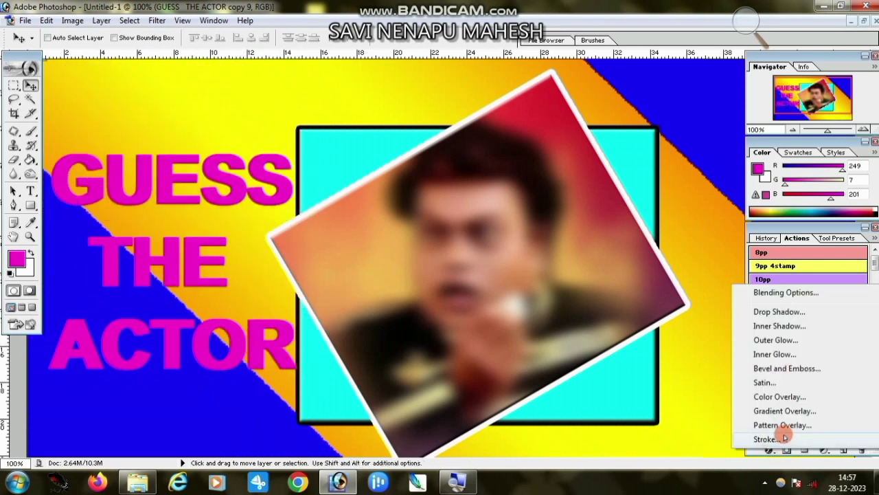
pyautogui.click(773, 440)
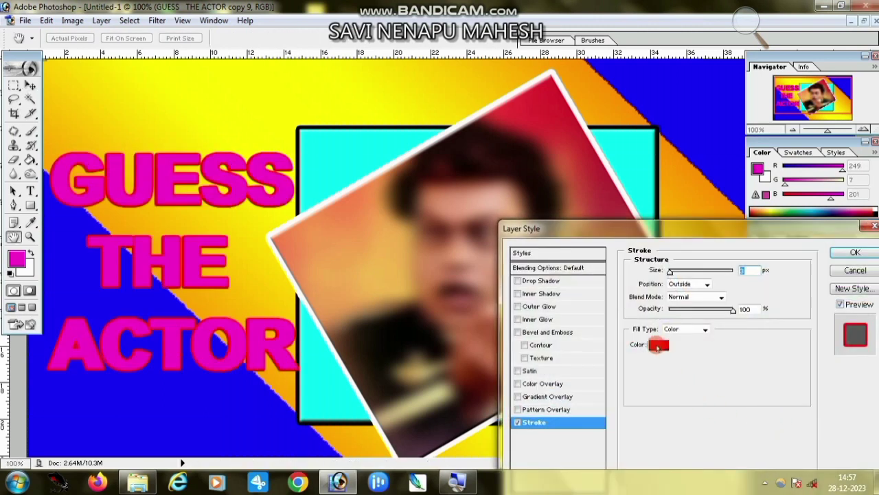
pyautogui.click(658, 345)
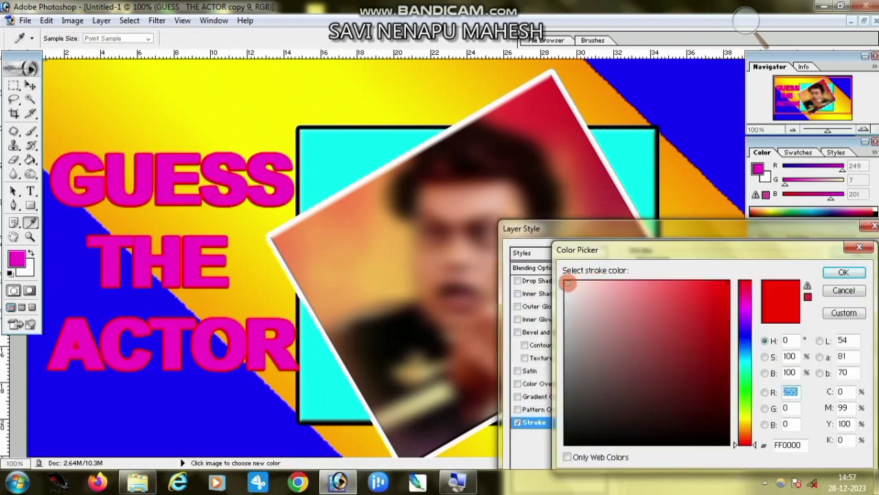
pyautogui.click(566, 282)
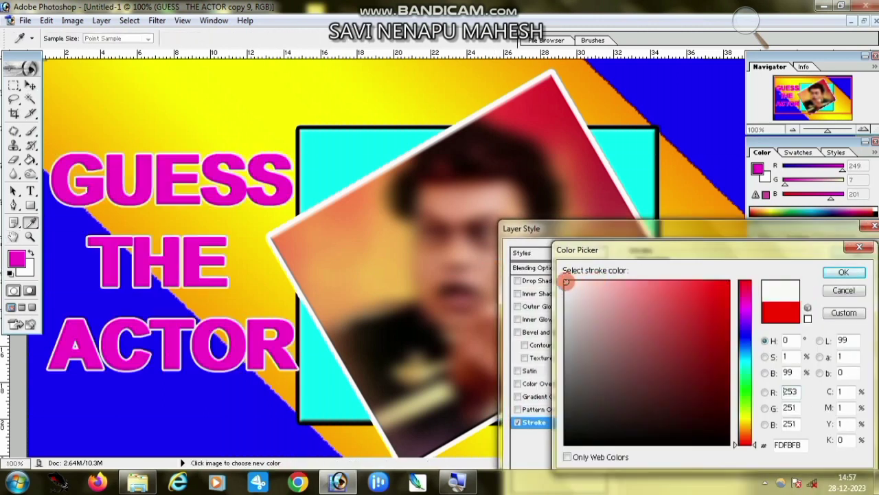
pyautogui.click(831, 275)
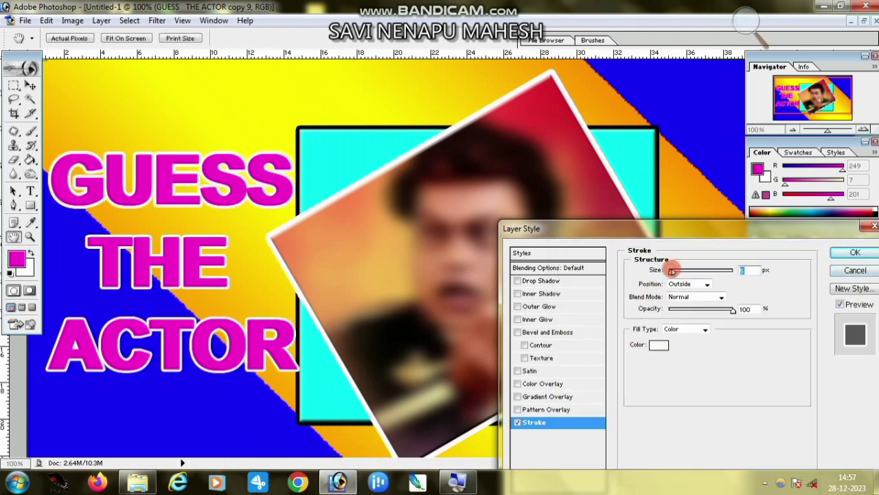
pyautogui.moveTo(673, 270); pyautogui.dragTo(671, 271)
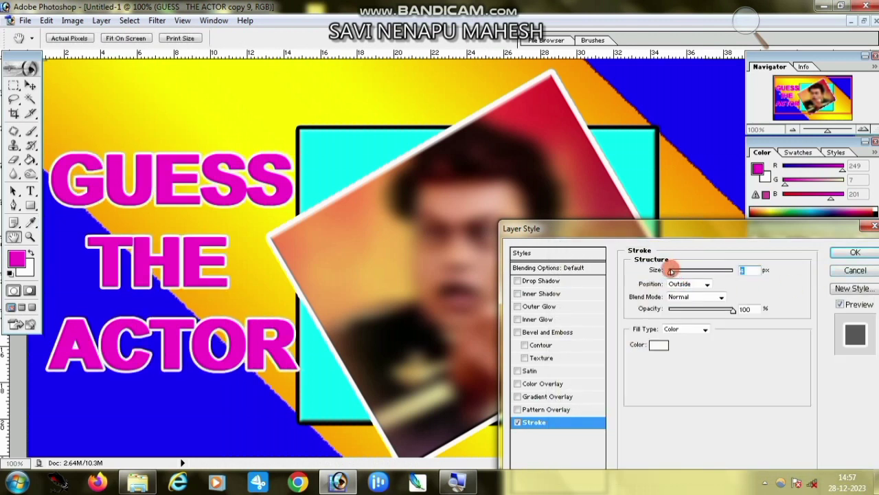
pyautogui.click(542, 332)
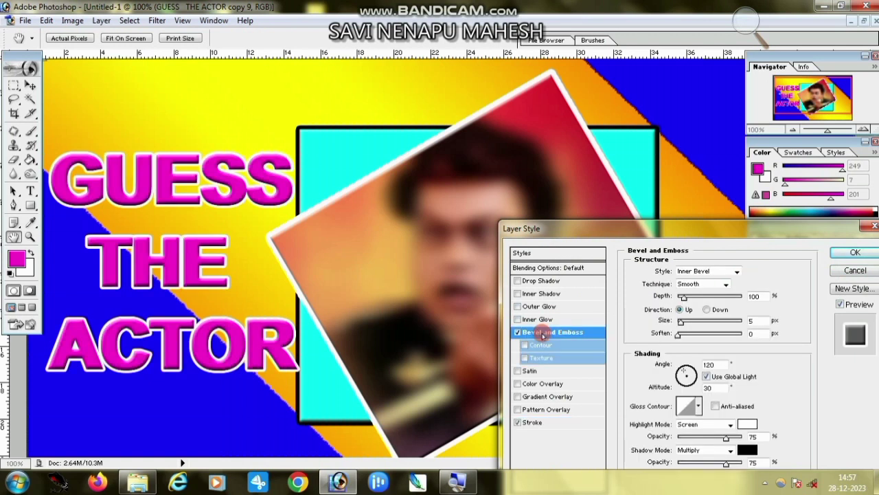
pyautogui.click(844, 255)
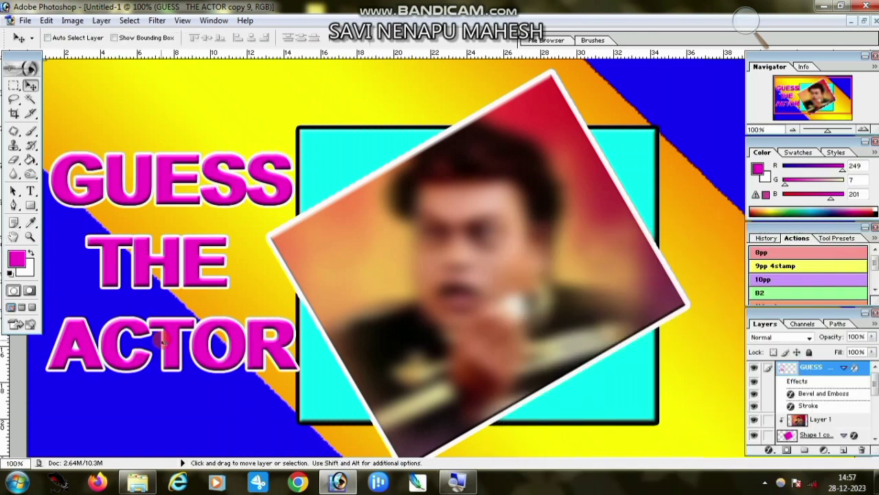
# Zoom out to 50% to view the whole poster, then bring up the File menu.
pyautogui.click(31, 237)
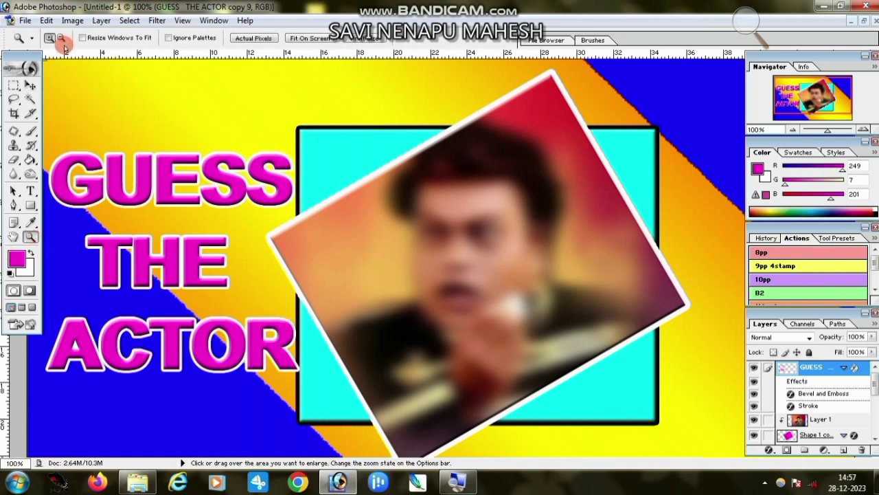
pyautogui.click(61, 38)
pyautogui.click(410, 264)
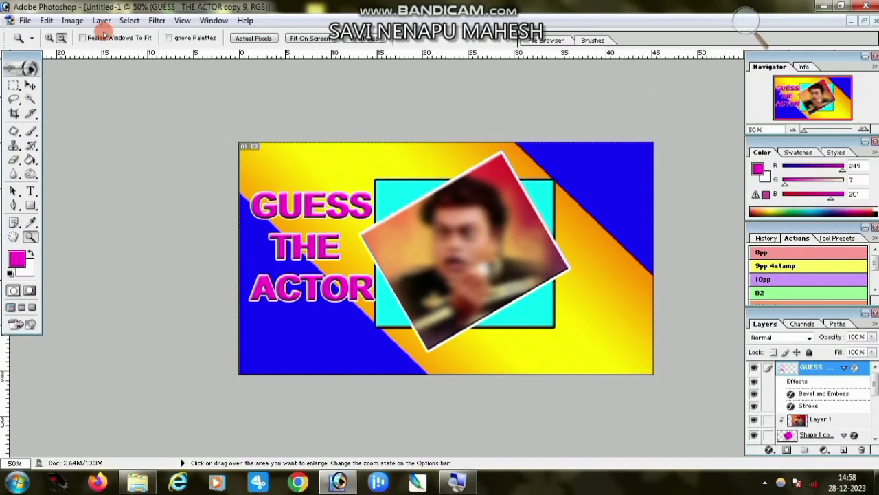
pyautogui.click(26, 21)
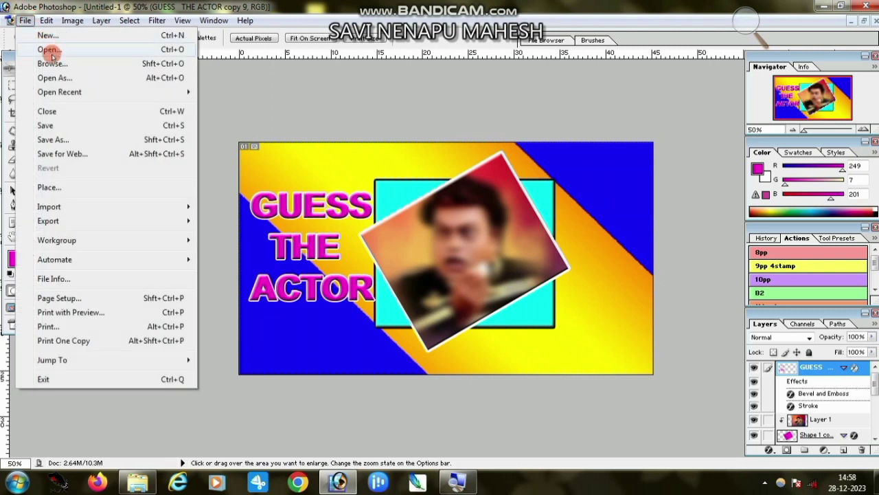
# Save the poster to the Desktop as Untitled-1 copy.jpg at Maximum JPEG quality.
pyautogui.click(55, 139)
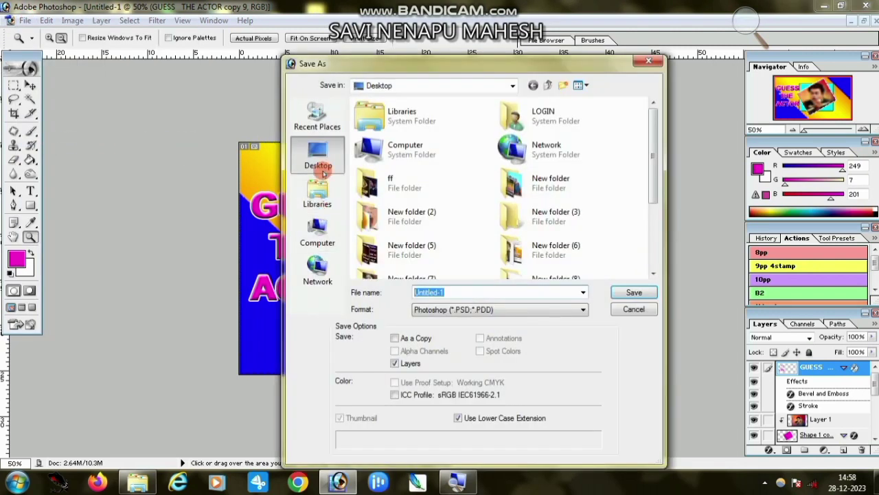
pyautogui.click(449, 309)
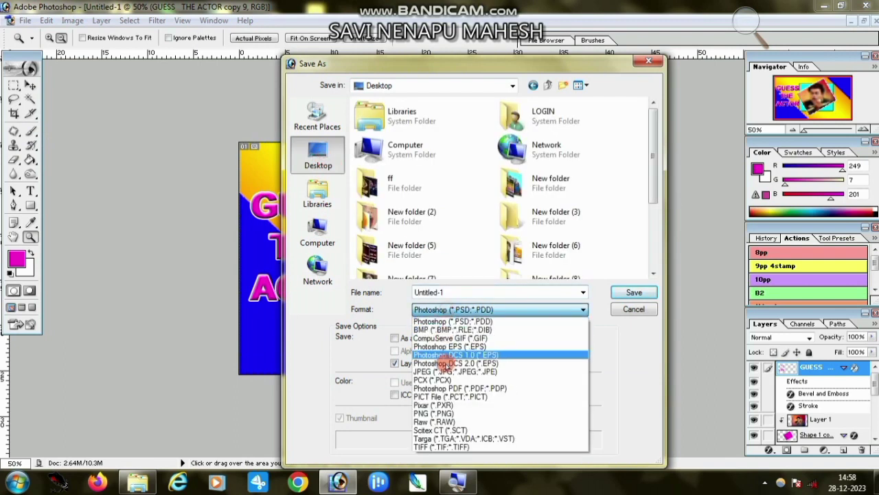
pyautogui.click(439, 371)
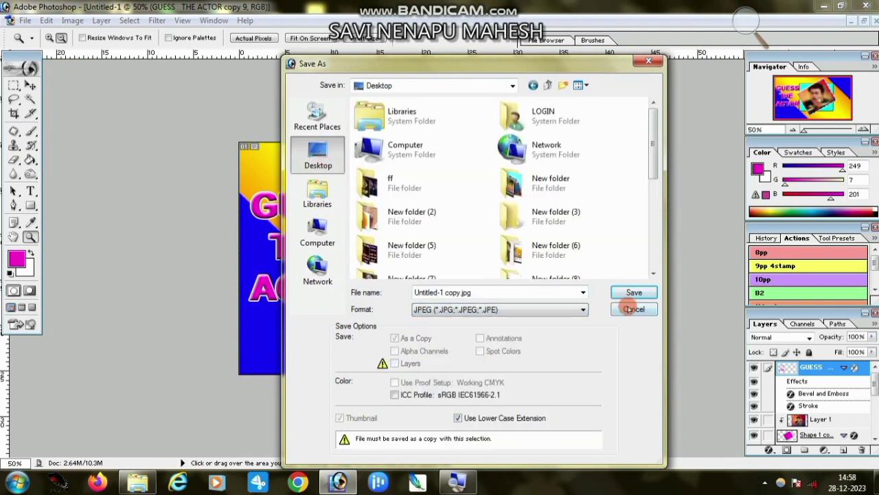
pyautogui.click(635, 294)
pyautogui.click(530, 152)
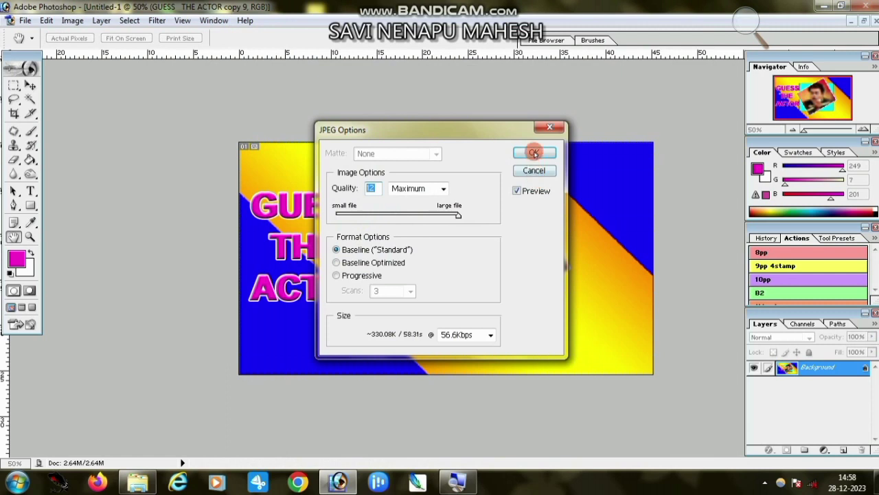